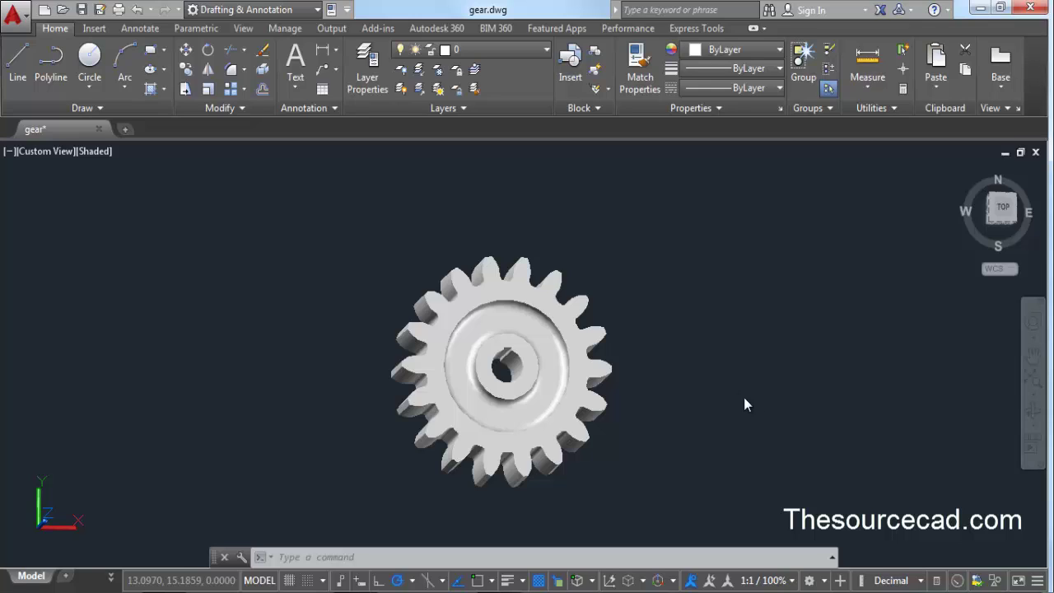
Switch from model space to Layout1 and bring up the layout view tools.
{"action": "left_click", "coordinate": [659, 298]}
{"action": "middle_click_drag", "start_coordinate": [632, 372], "coordinate": [636, 332], "text": "shift"}
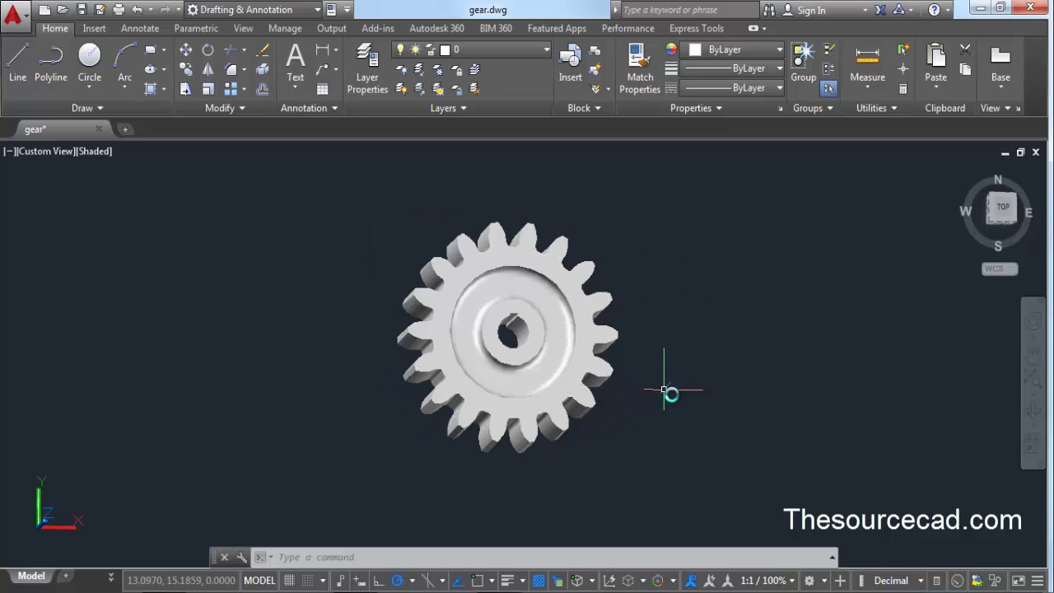
{"action": "left_click", "coordinate": [111, 579]}
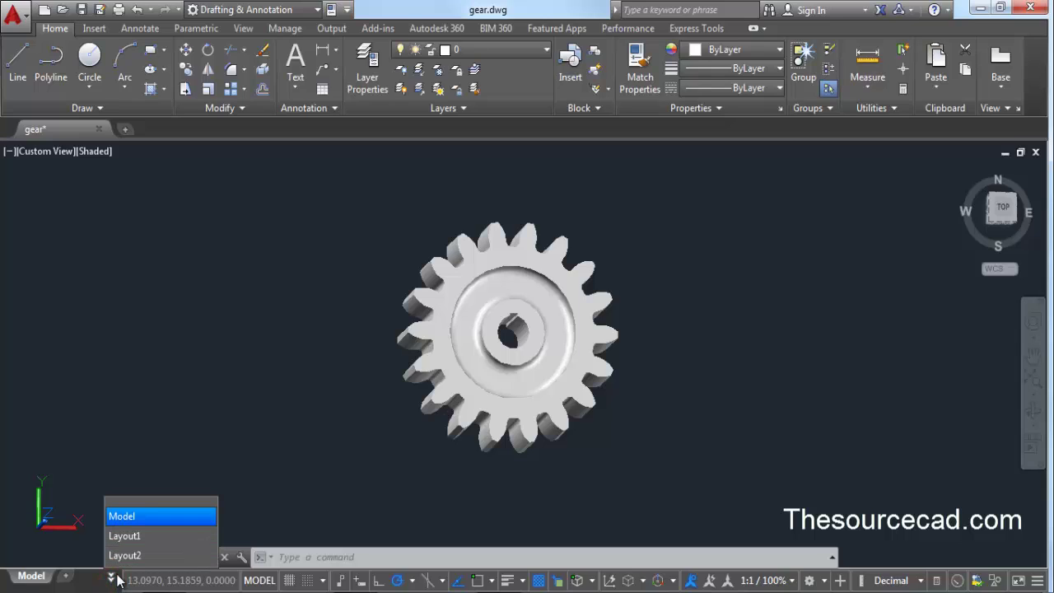
{"action": "left_click", "coordinate": [126, 536]}
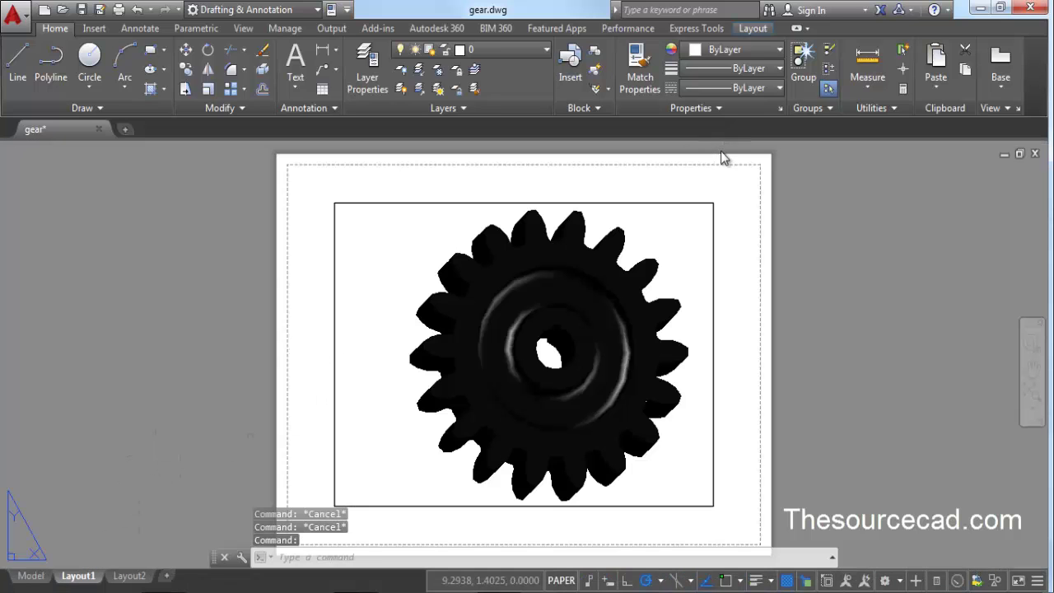
{"action": "left_click", "coordinate": [751, 29]}
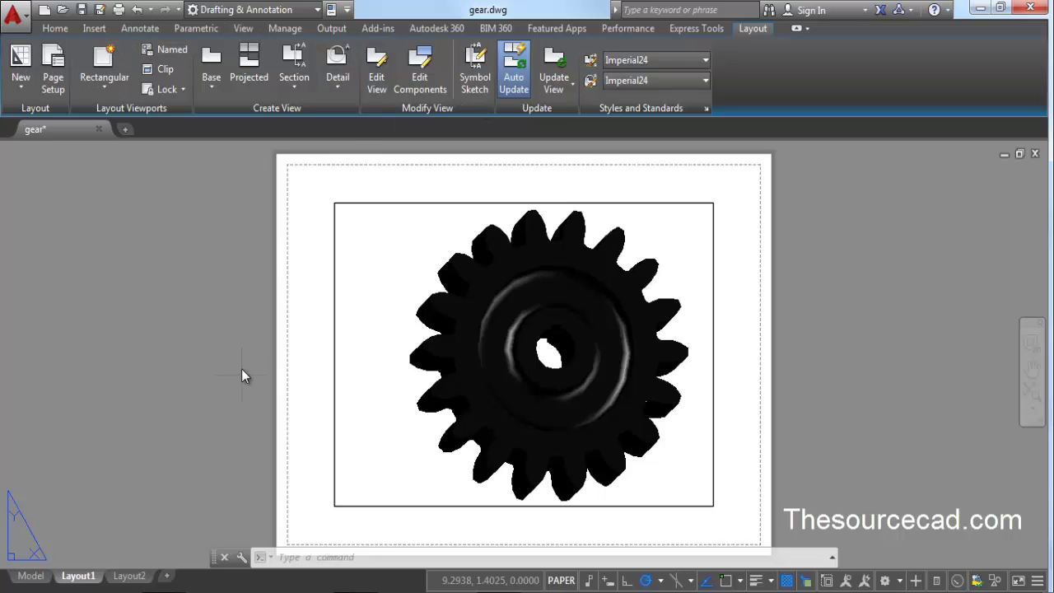
Insert the A3 layout from the desktop template "90_A3 Titleblock-horizontal 01" and switch to that layout.
{"action": "right_click", "coordinate": [81, 577]}
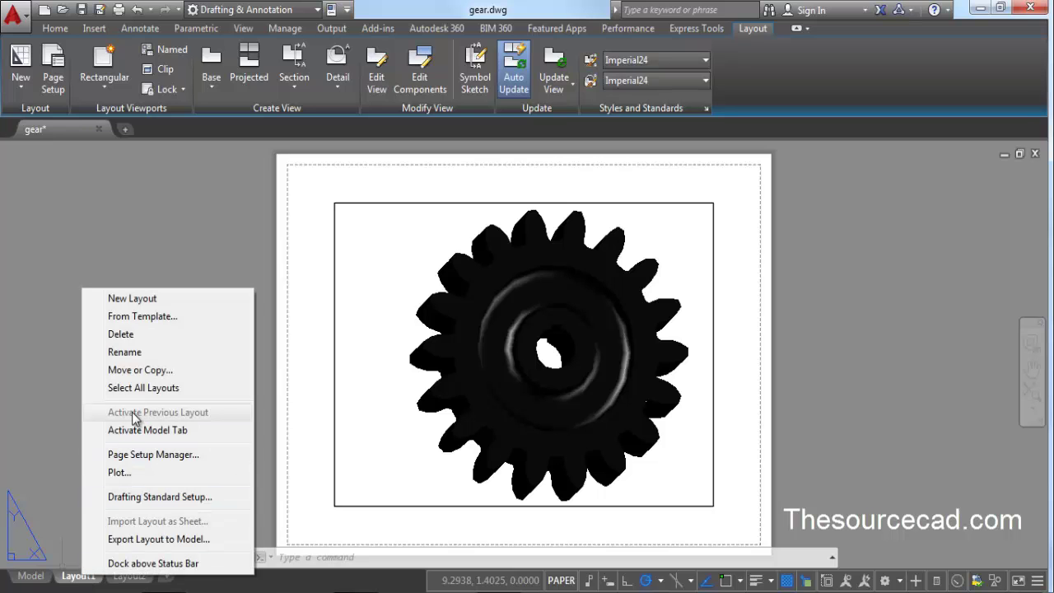
{"action": "left_click", "coordinate": [176, 318]}
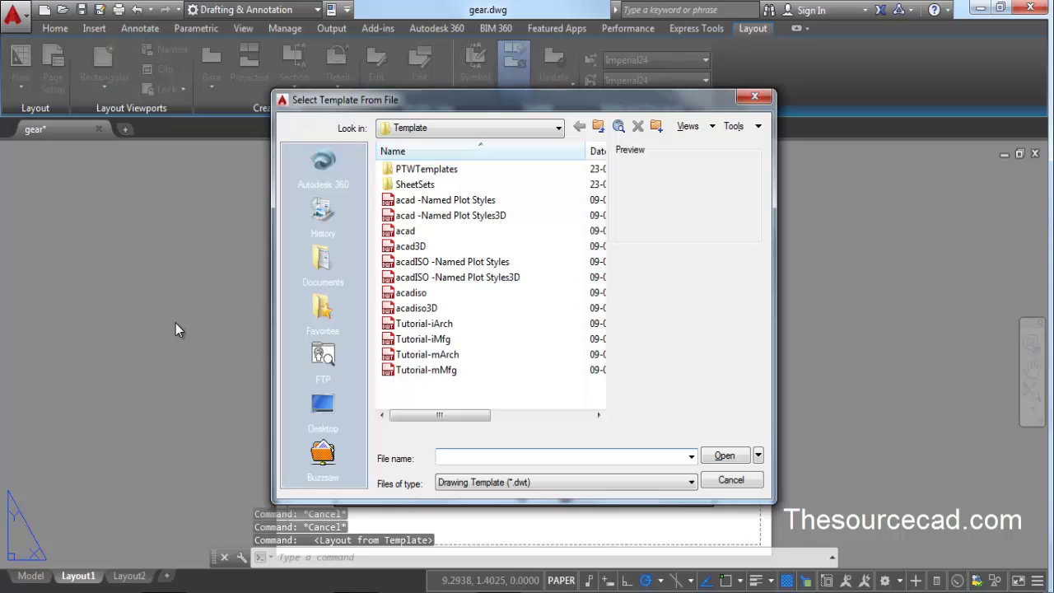
{"action": "left_click", "coordinate": [327, 403]}
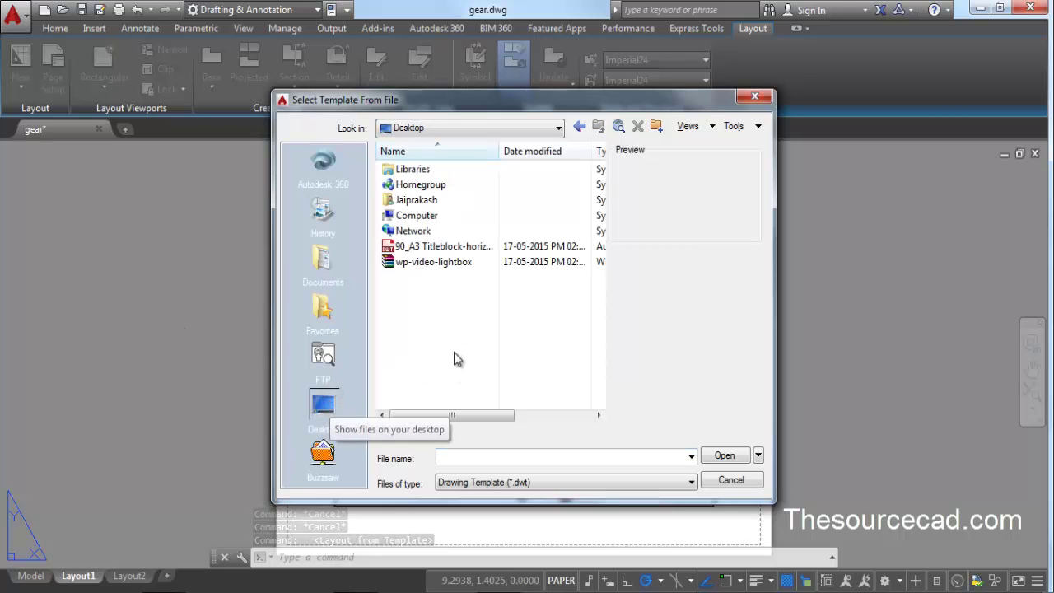
{"action": "left_click", "coordinate": [458, 250]}
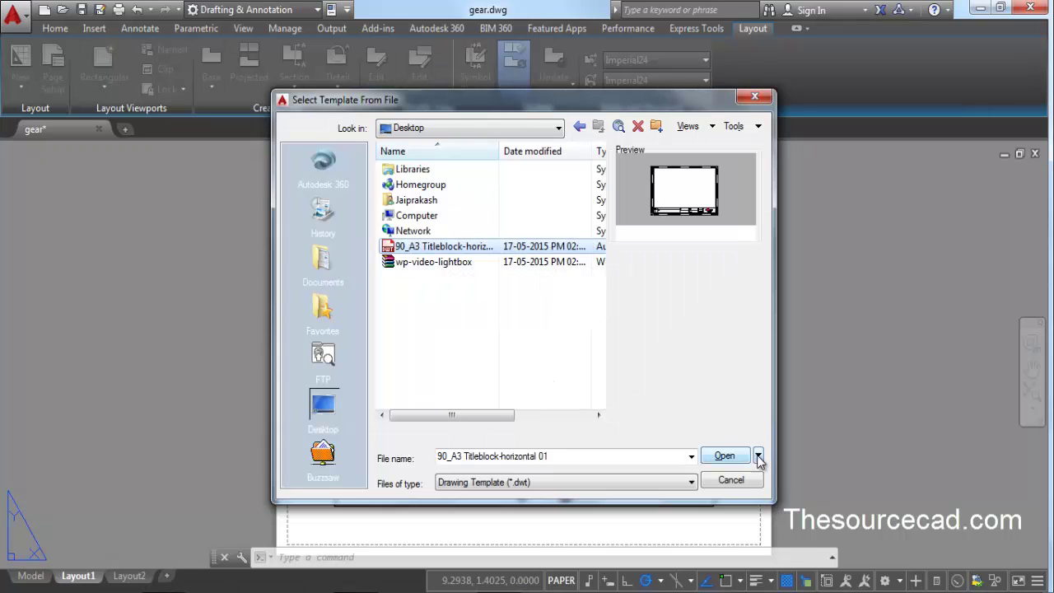
{"action": "left_click", "coordinate": [726, 455]}
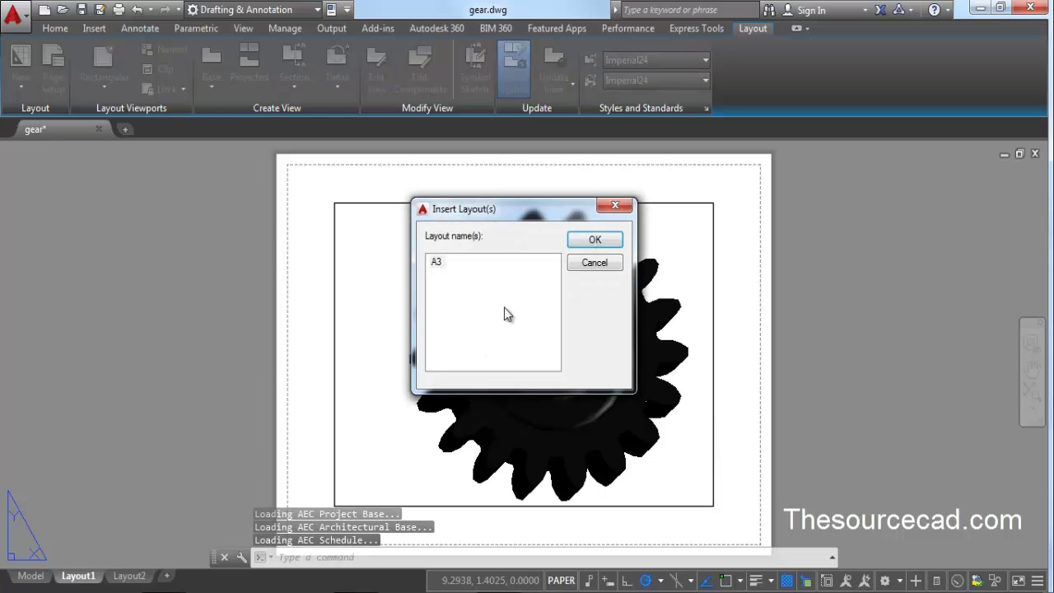
{"action": "left_click", "coordinate": [591, 240]}
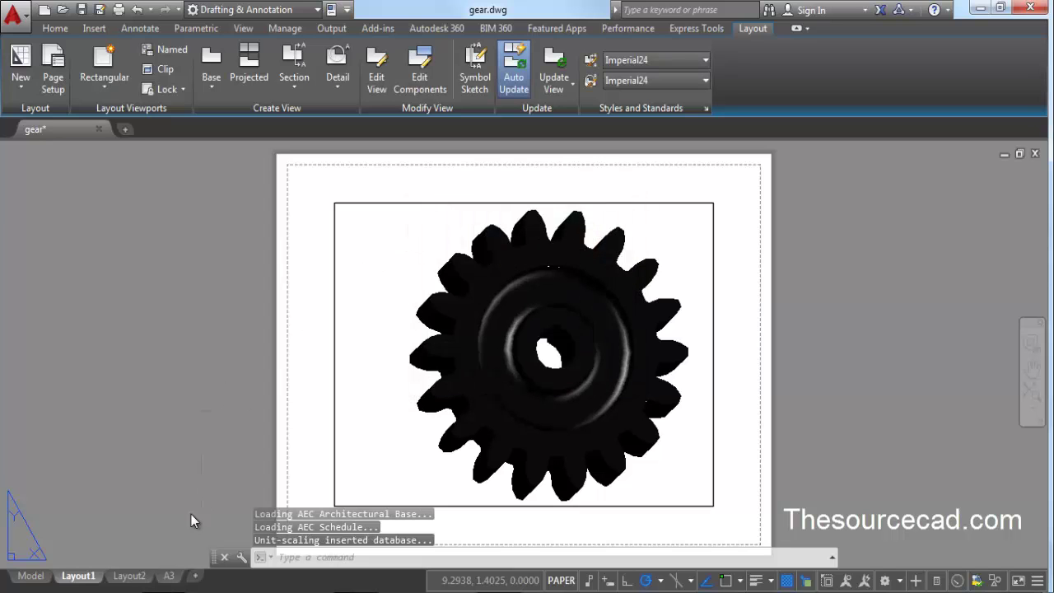
{"action": "left_click", "coordinate": [169, 577]}
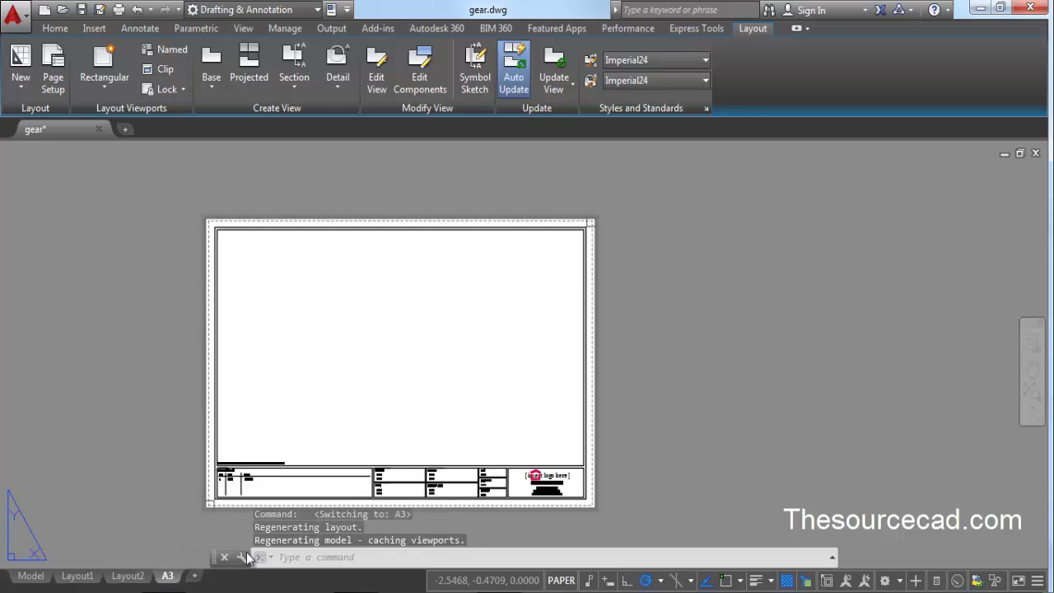
Examine the title block fields and logo area on the A3 sheet.
{"action": "middle_click_drag", "start_coordinate": [482, 463], "coordinate": [541, 418]}
{"action": "scroll", "coordinate": [613, 451], "scroll_direction": "up", "scroll_amount": 8}
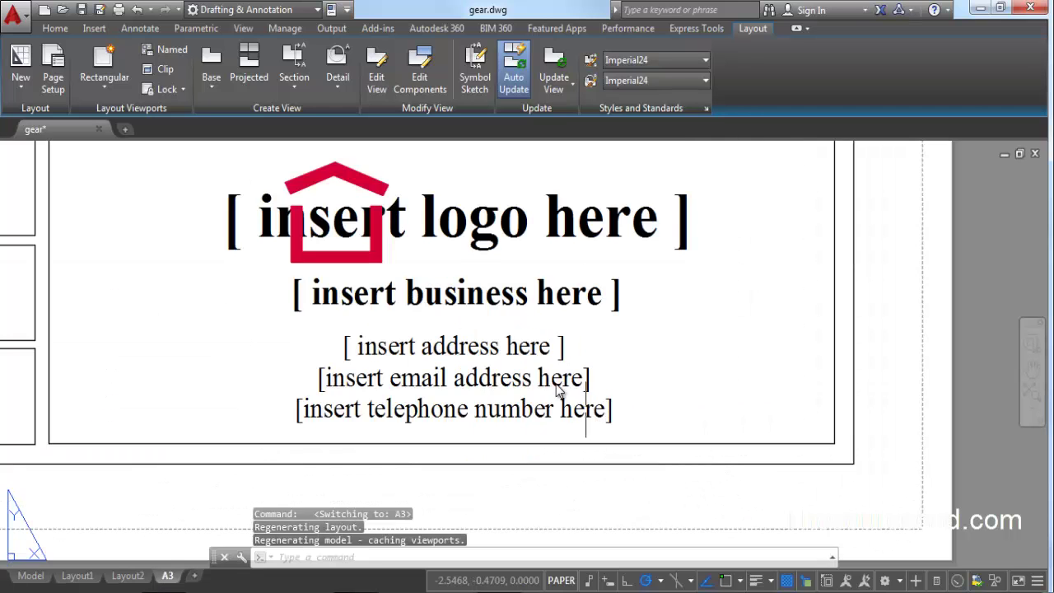
{"action": "scroll", "coordinate": [576, 395], "scroll_direction": "down", "scroll_amount": 4}
{"action": "scroll", "coordinate": [550, 366], "scroll_direction": "down", "scroll_amount": 2}
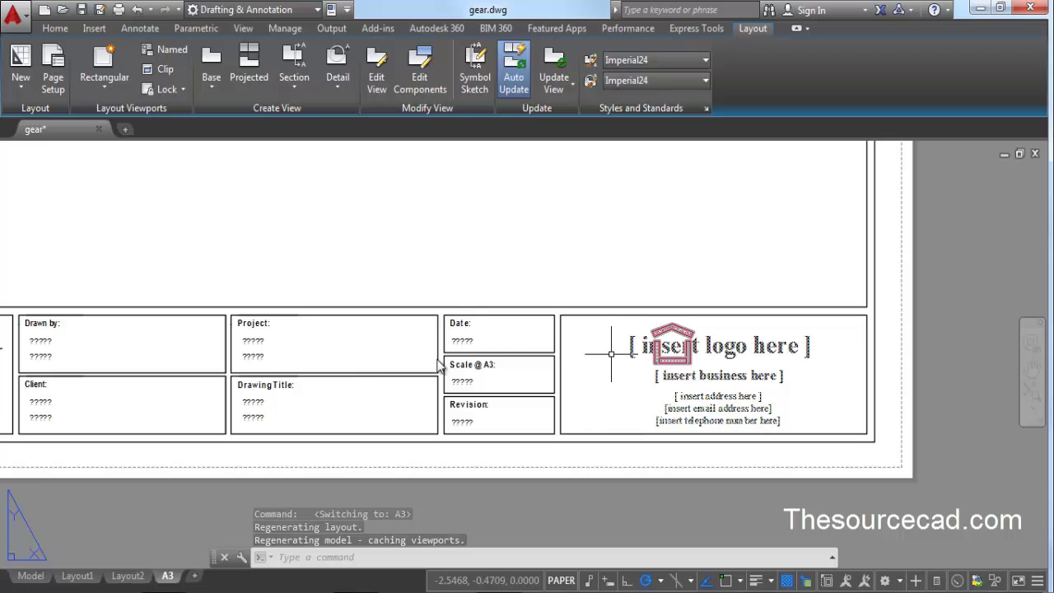
{"action": "scroll", "coordinate": [626, 393], "scroll_direction": "down", "scroll_amount": 2}
{"action": "scroll", "coordinate": [474, 392], "scroll_direction": "up", "scroll_amount": 1}
{"action": "scroll", "coordinate": [252, 376], "scroll_direction": "down", "scroll_amount": 2}
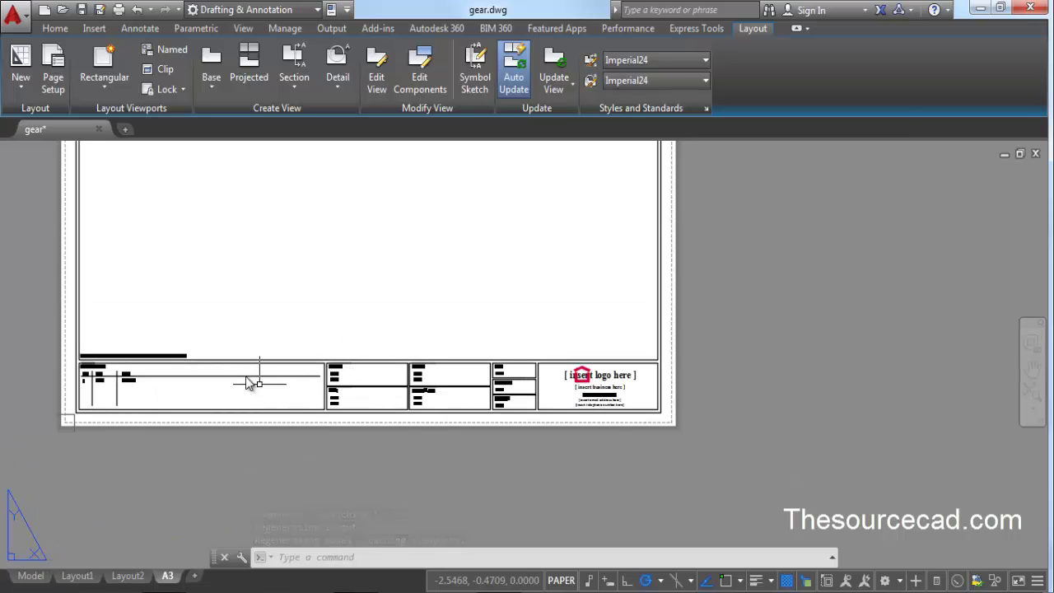
{"action": "scroll", "coordinate": [431, 447], "scroll_direction": "down", "scroll_amount": 1}
{"action": "scroll", "coordinate": [294, 437], "scroll_direction": "up", "scroll_amount": 1}
{"action": "scroll", "coordinate": [400, 436], "scroll_direction": "up", "scroll_amount": 1}
{"action": "scroll", "coordinate": [494, 348], "scroll_direction": "down", "scroll_amount": 2}
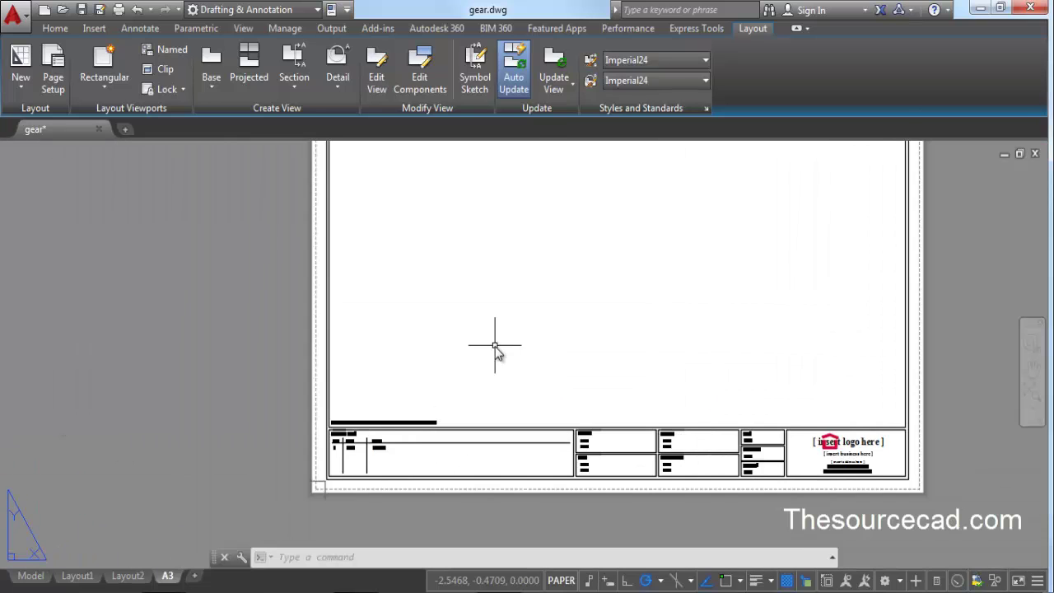
{"action": "scroll", "coordinate": [423, 414], "scroll_direction": "up", "scroll_amount": 1}
{"action": "scroll", "coordinate": [450, 369], "scroll_direction": "down", "scroll_amount": 2}
{"action": "mouse_move", "coordinate": [463, 325]}
{"action": "middle_mouse_down"}
{"action": "mouse_move", "coordinate": [447, 336]}
{"action": "mouse_move", "coordinate": [480, 330]}
{"action": "middle_mouse_up"}
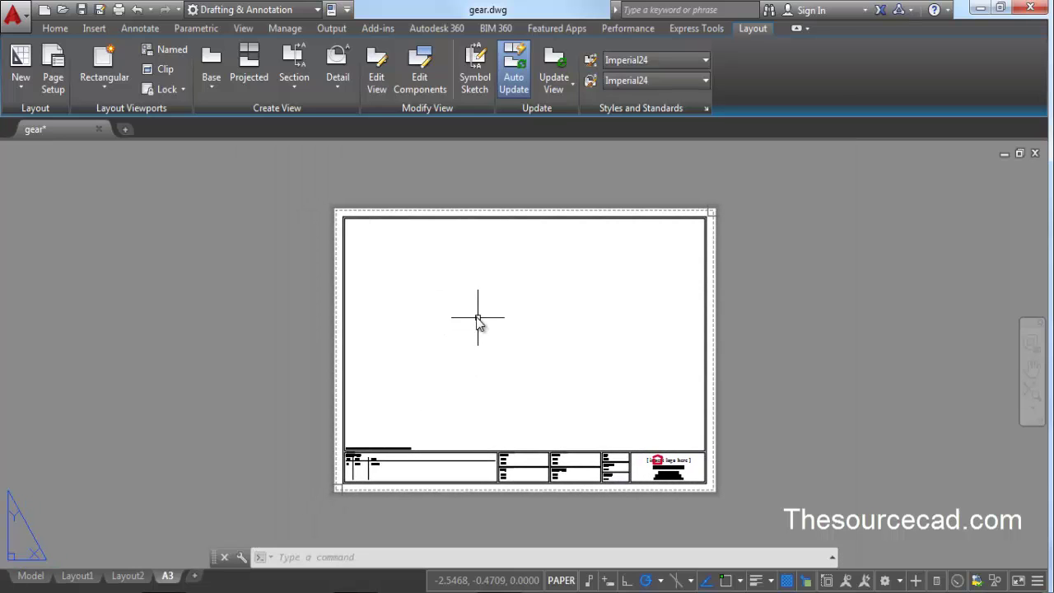
Place a front base view of the model-space gear at 10:1 near the sheet's lower-left corner.
{"action": "left_click", "coordinate": [209, 68]}
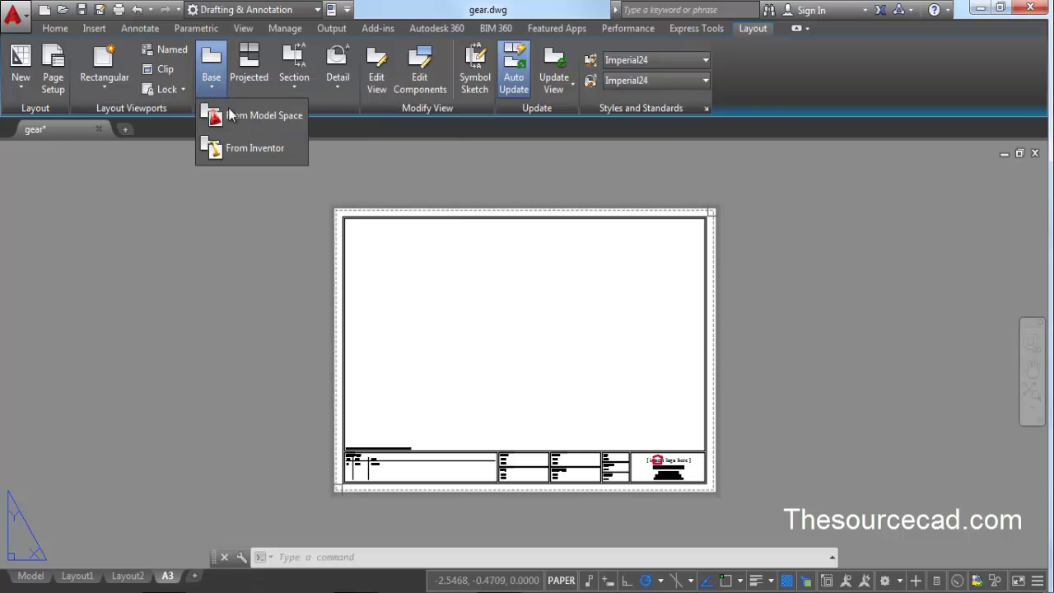
{"action": "left_click", "coordinate": [276, 114]}
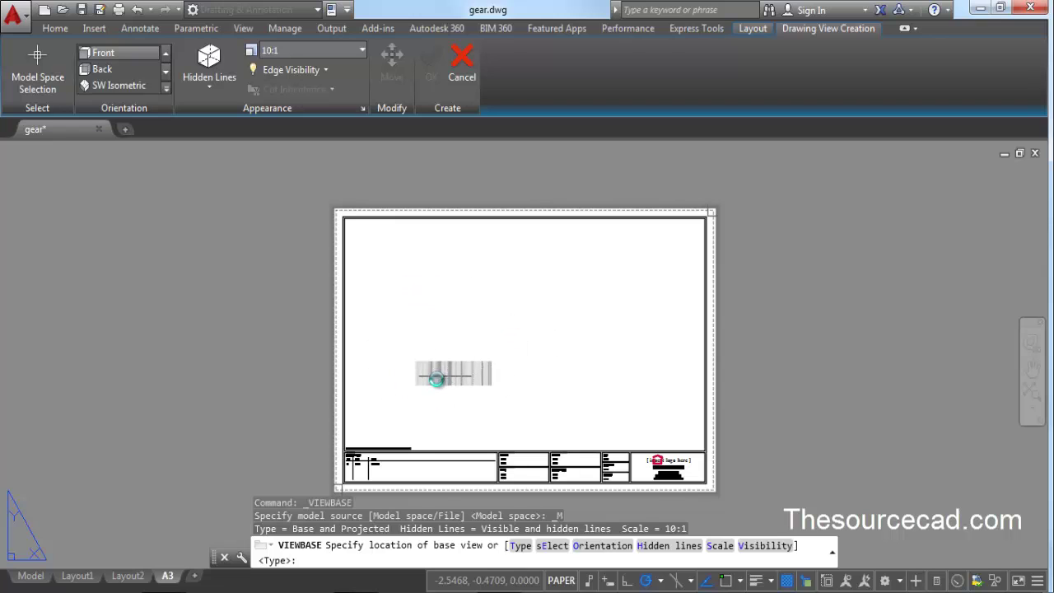
{"action": "left_click", "coordinate": [402, 403]}
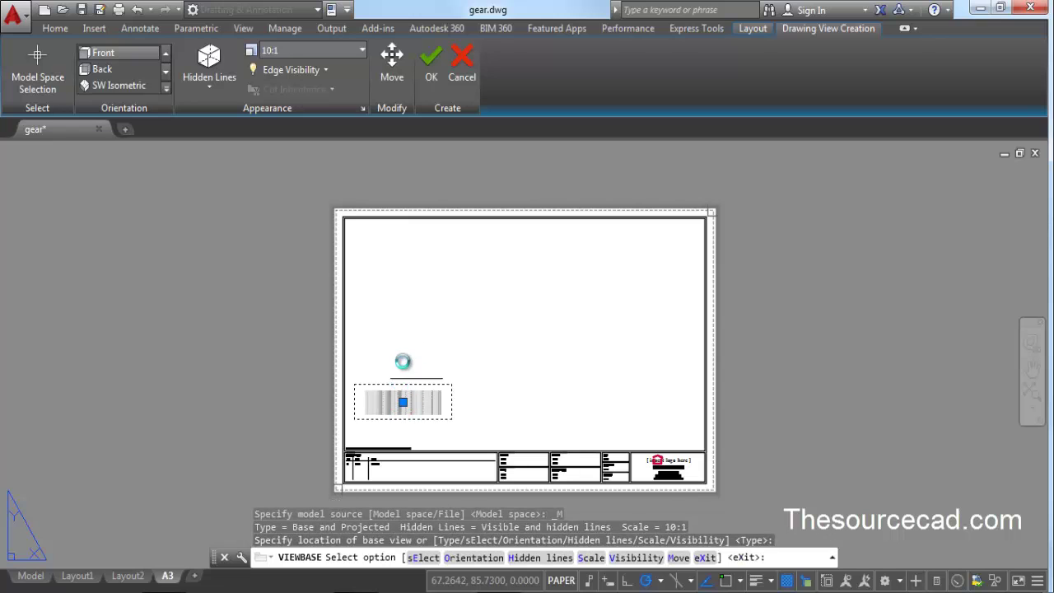
{"action": "left_click", "coordinate": [428, 66]}
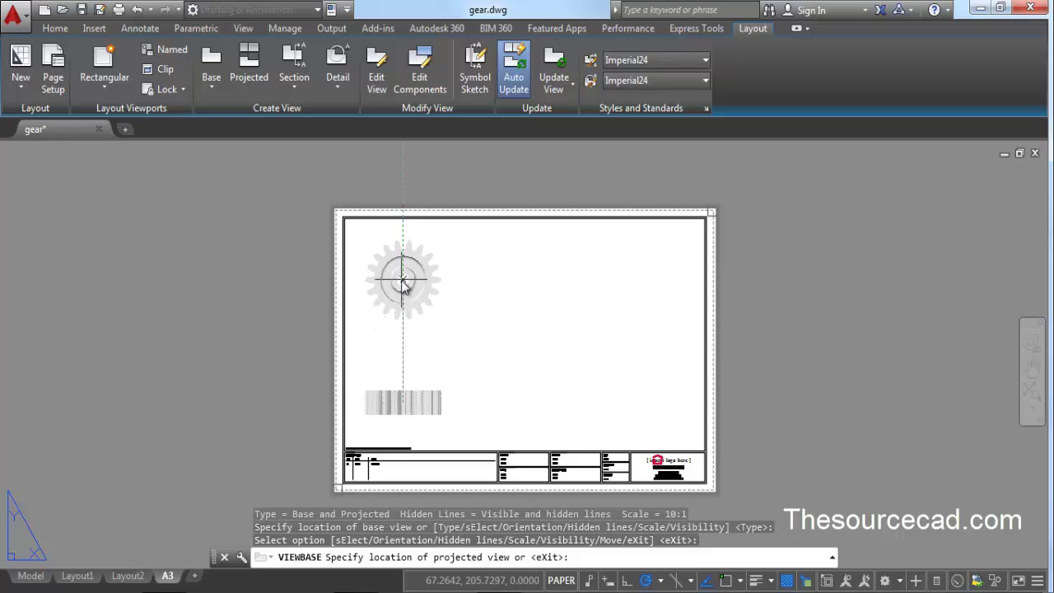
Project a top view above the base view and an isometric view near the sheet's upper-right corner.
{"action": "left_click", "coordinate": [403, 282]}
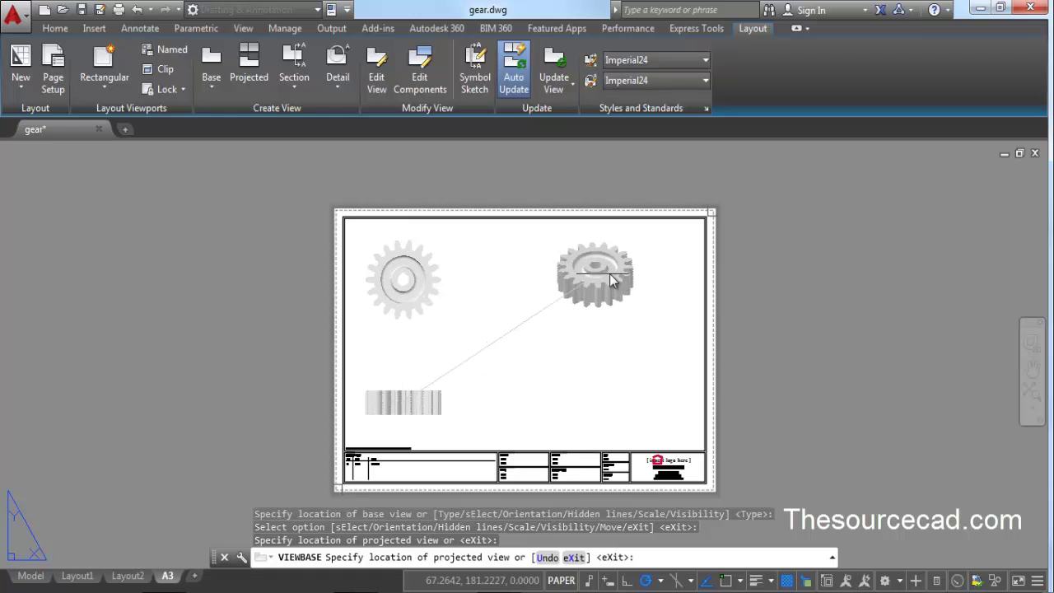
{"action": "left_click", "coordinate": [622, 280]}
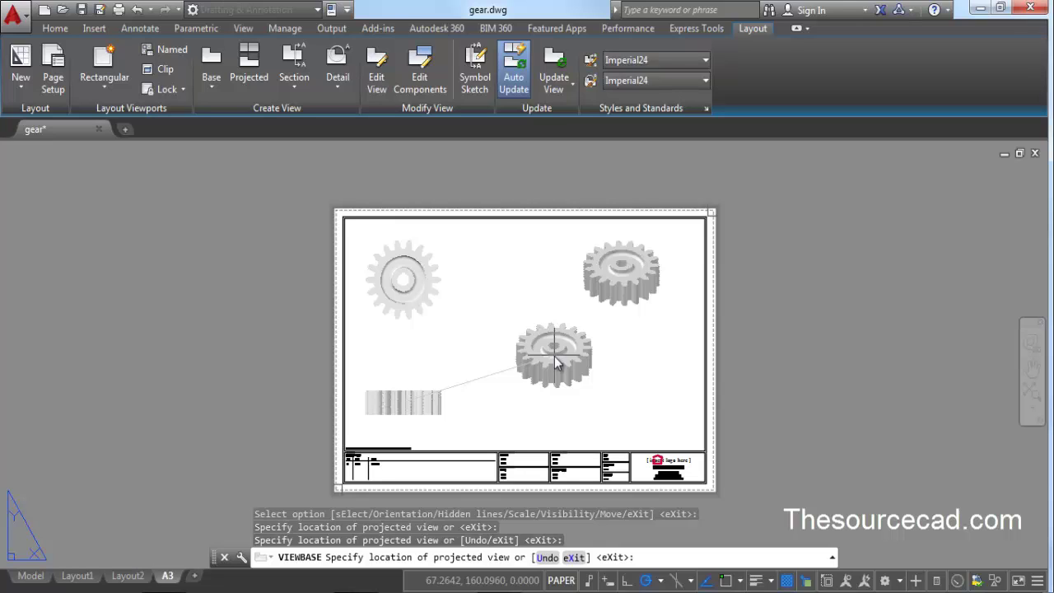
{"action": "left_click", "coordinate": [554, 356]}
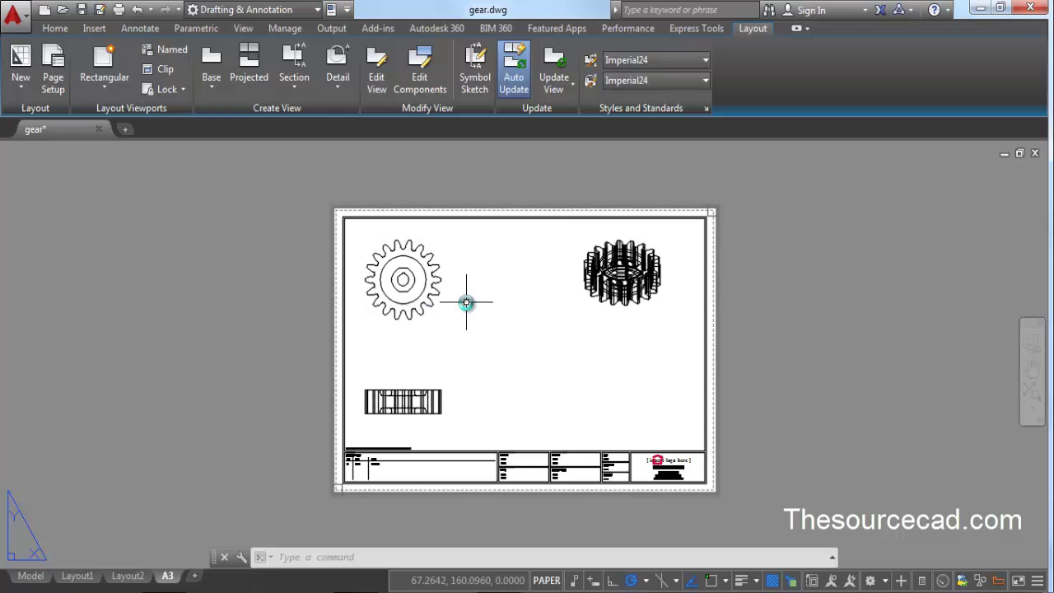
Create full section view A of the gear's top view along a vertical line through its centre, placed to its right.
{"action": "left_click", "coordinate": [299, 56]}
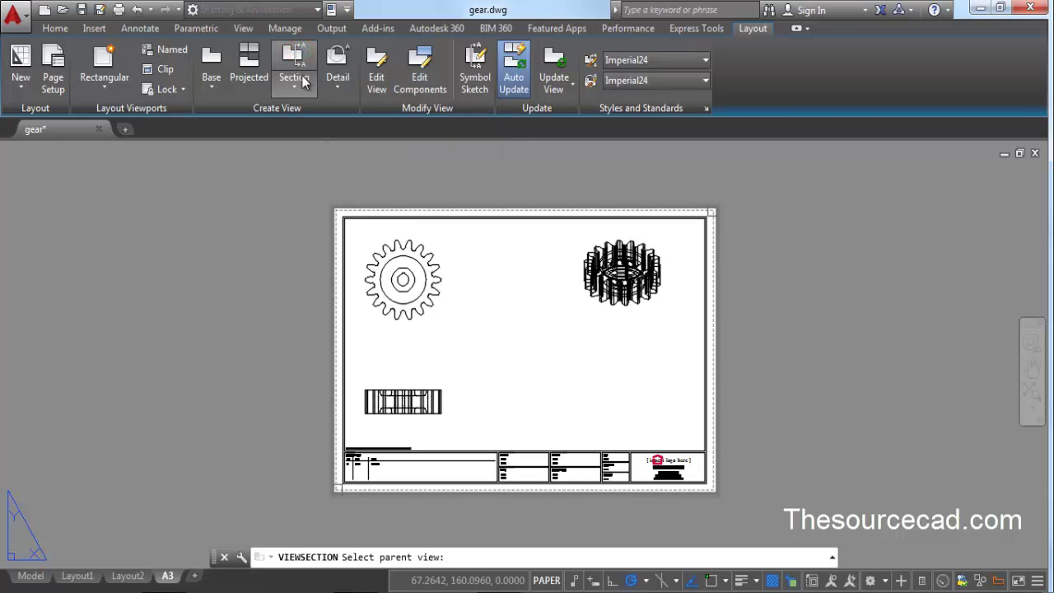
{"action": "left_click", "coordinate": [397, 254]}
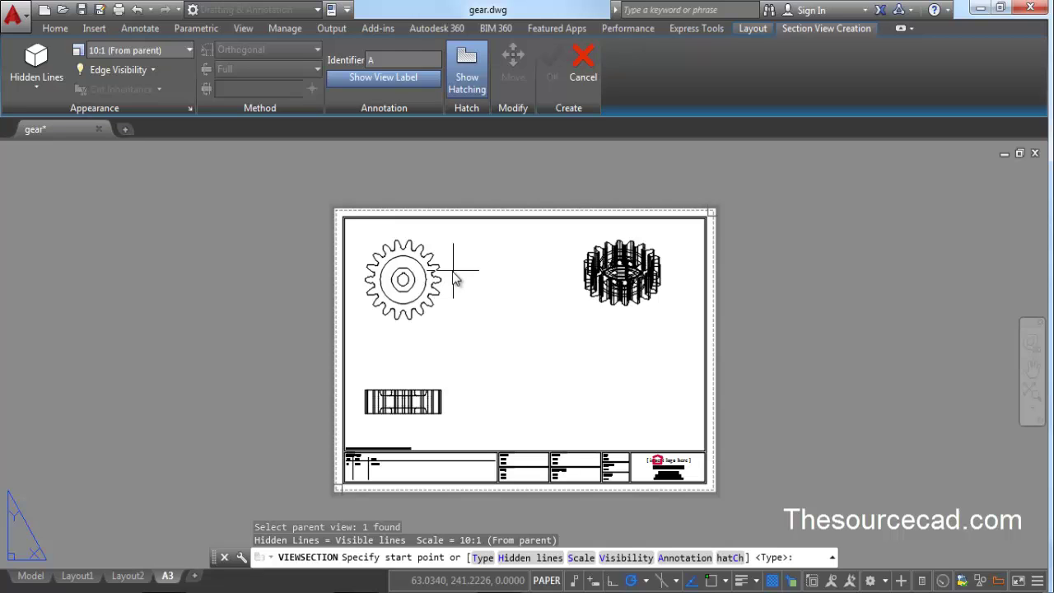
{"action": "left_click", "coordinate": [403, 234]}
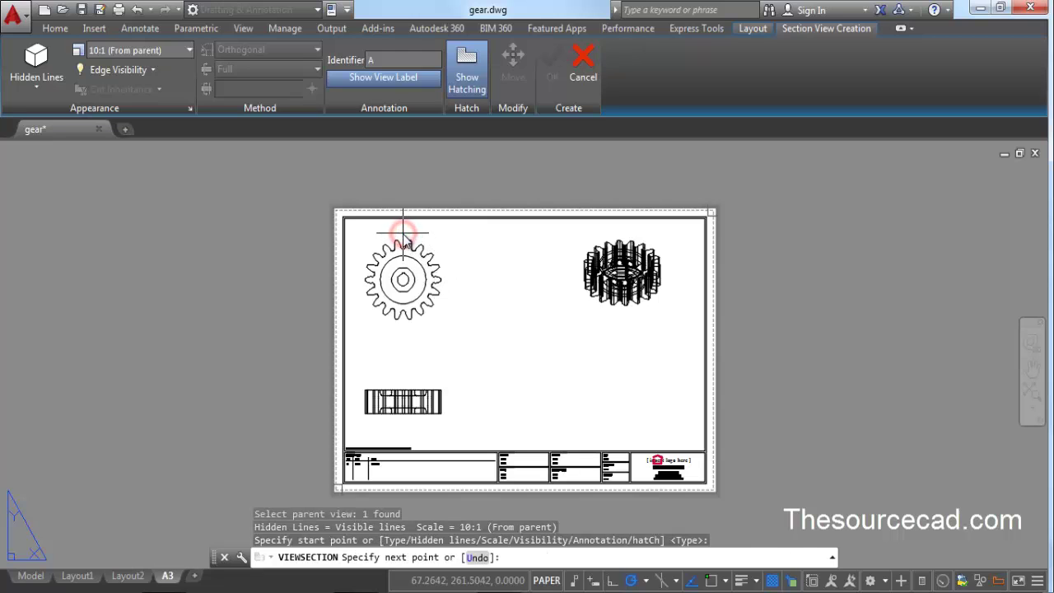
{"action": "left_click", "coordinate": [402, 327]}
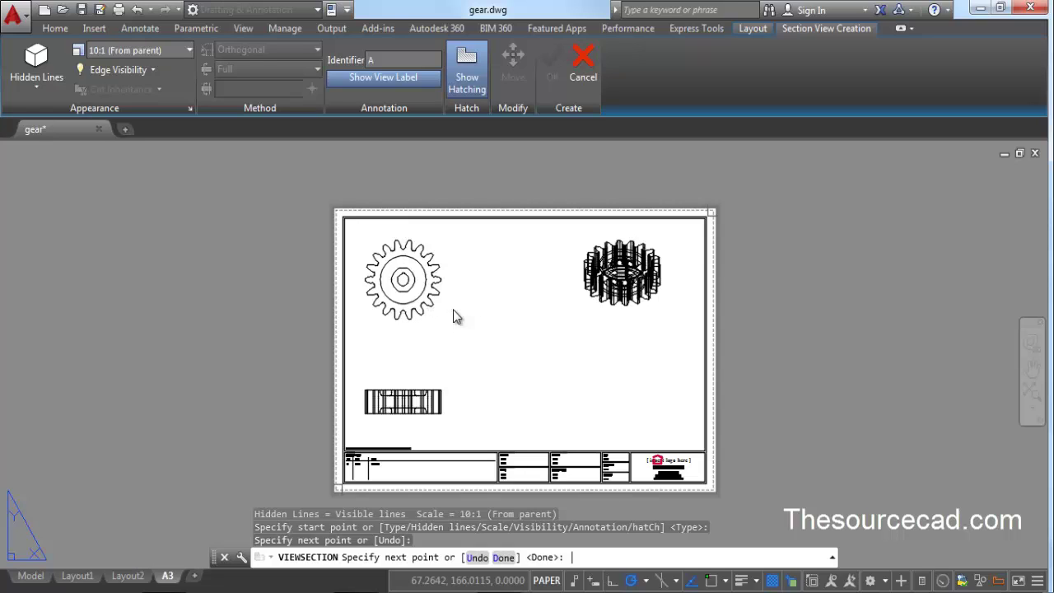
{"action": "key", "text": "Return"}
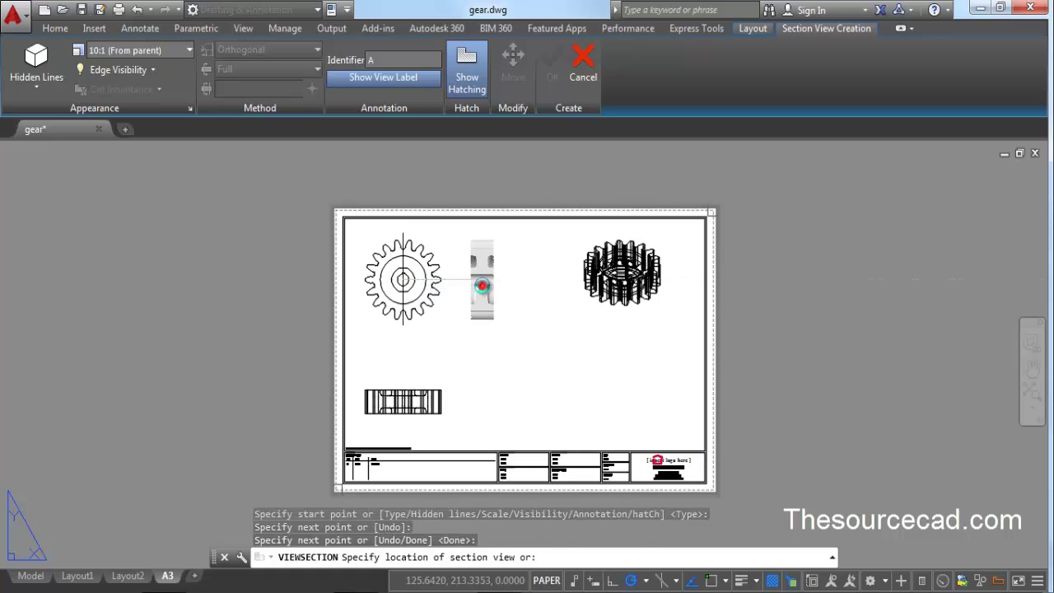
{"action": "left_click", "coordinate": [482, 286]}
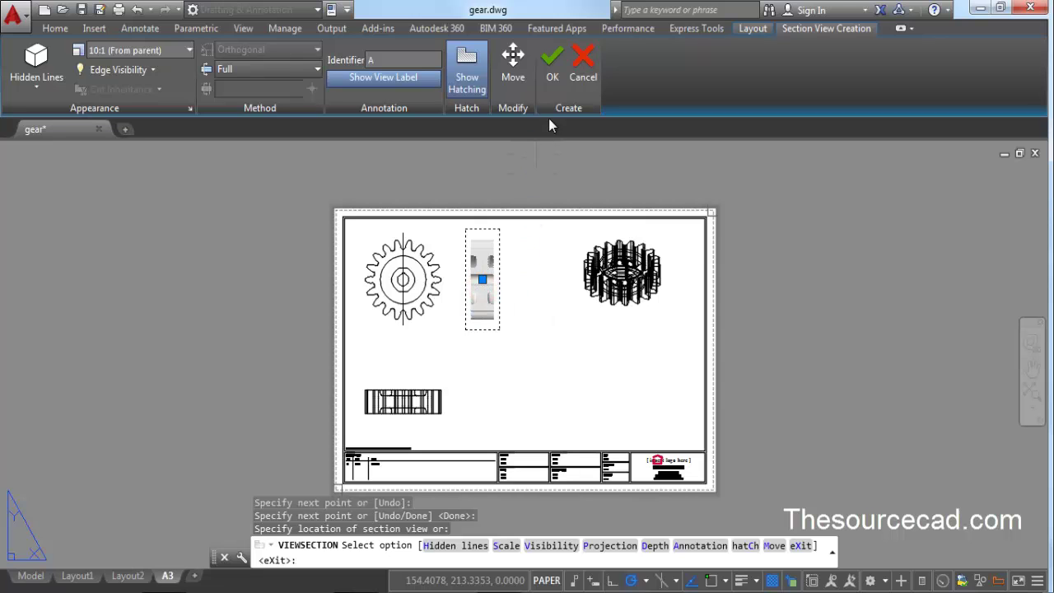
{"action": "left_click", "coordinate": [552, 80]}
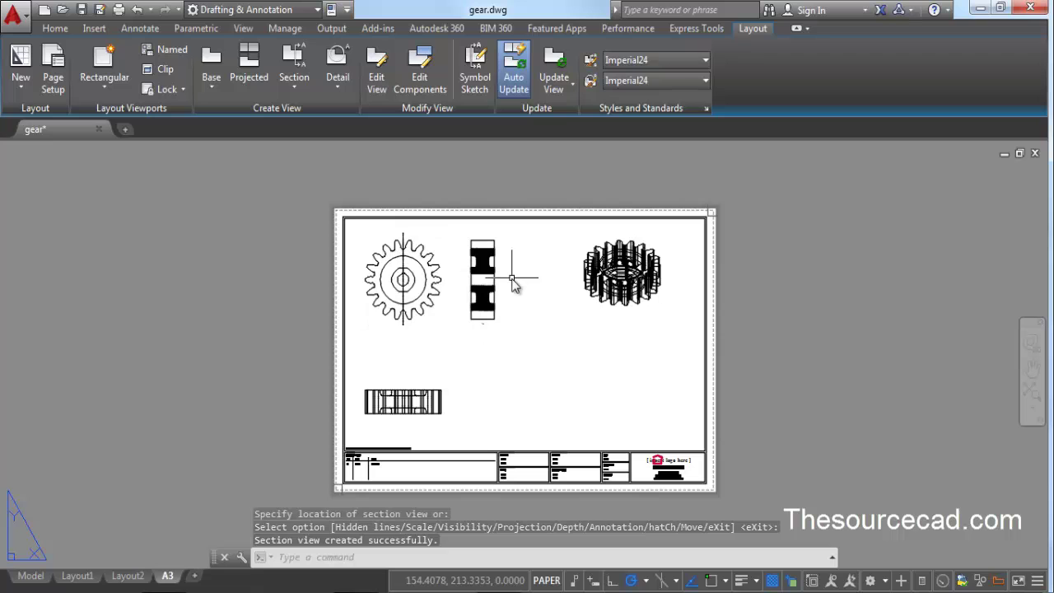
Inspect the section view's hatching and the identifier at the upper end of the section line.
{"action": "scroll", "coordinate": [514, 279], "scroll_direction": "up", "scroll_amount": 5}
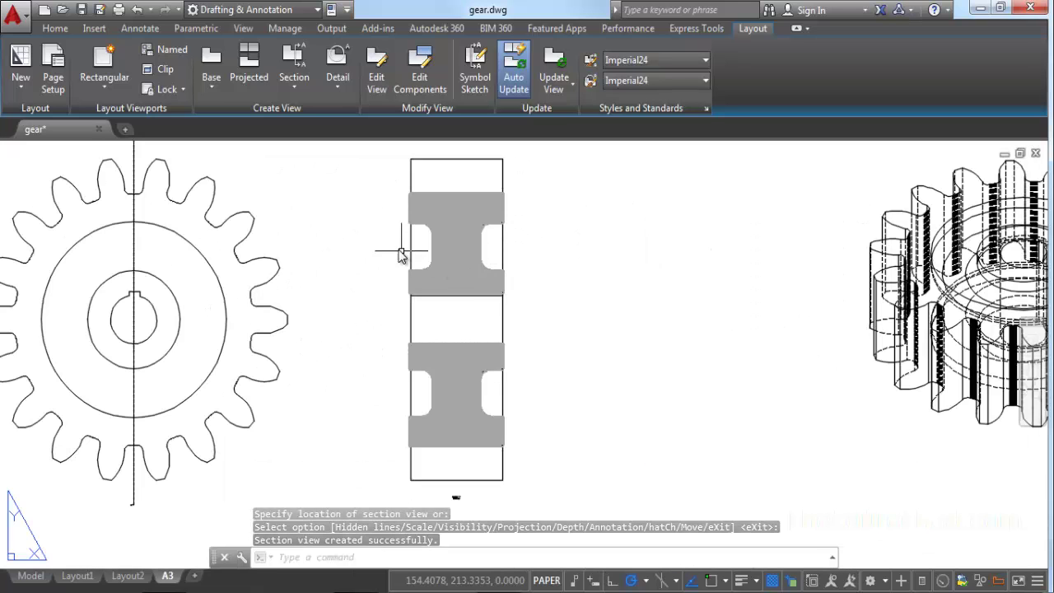
{"action": "scroll", "coordinate": [511, 321], "scroll_direction": "up", "scroll_amount": 3}
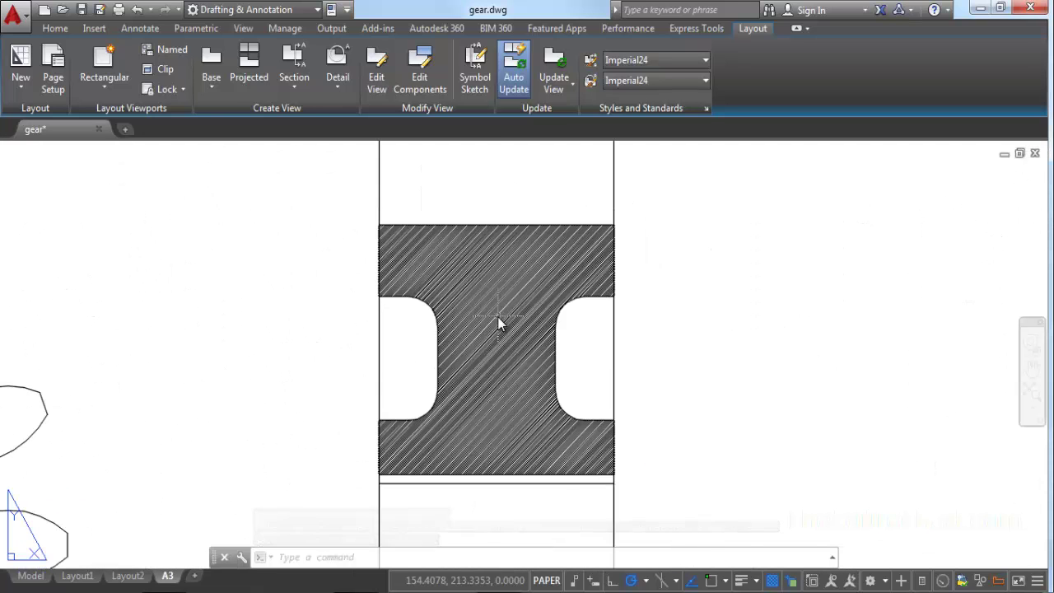
{"action": "scroll", "coordinate": [483, 364], "scroll_direction": "up", "scroll_amount": 3}
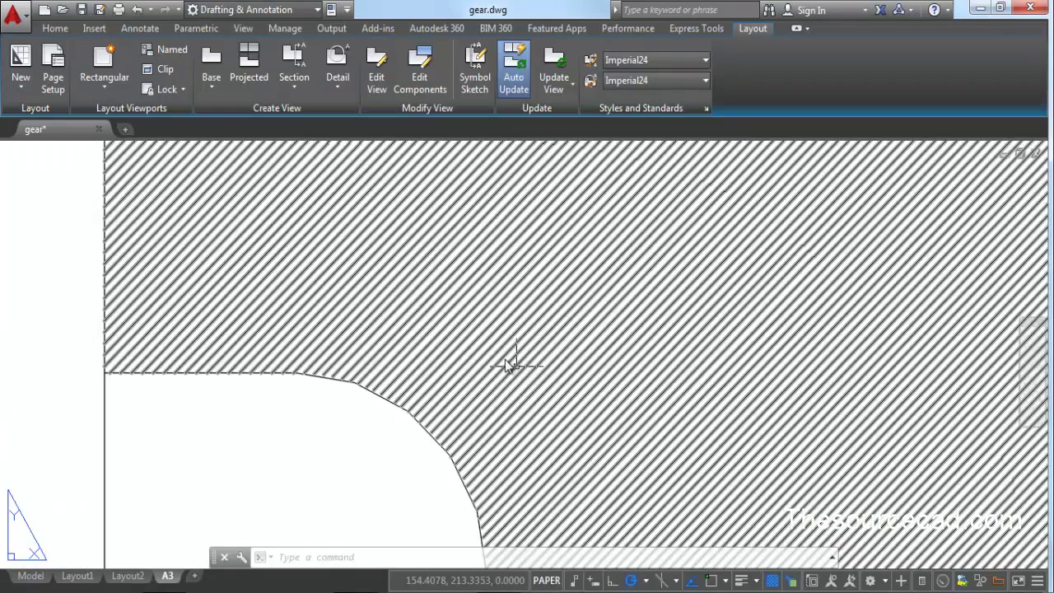
{"action": "scroll", "coordinate": [511, 354], "scroll_direction": "down", "scroll_amount": 7}
{"action": "scroll", "coordinate": [338, 321], "scroll_direction": "up", "scroll_amount": 8}
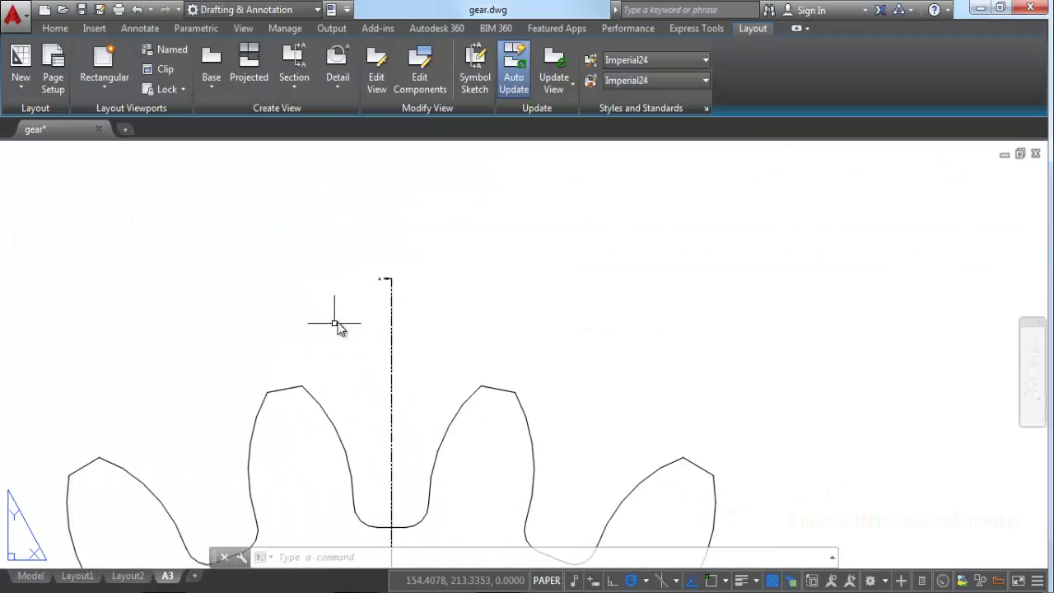
{"action": "middle_click_drag", "start_coordinate": [416, 249], "coordinate": [404, 324]}
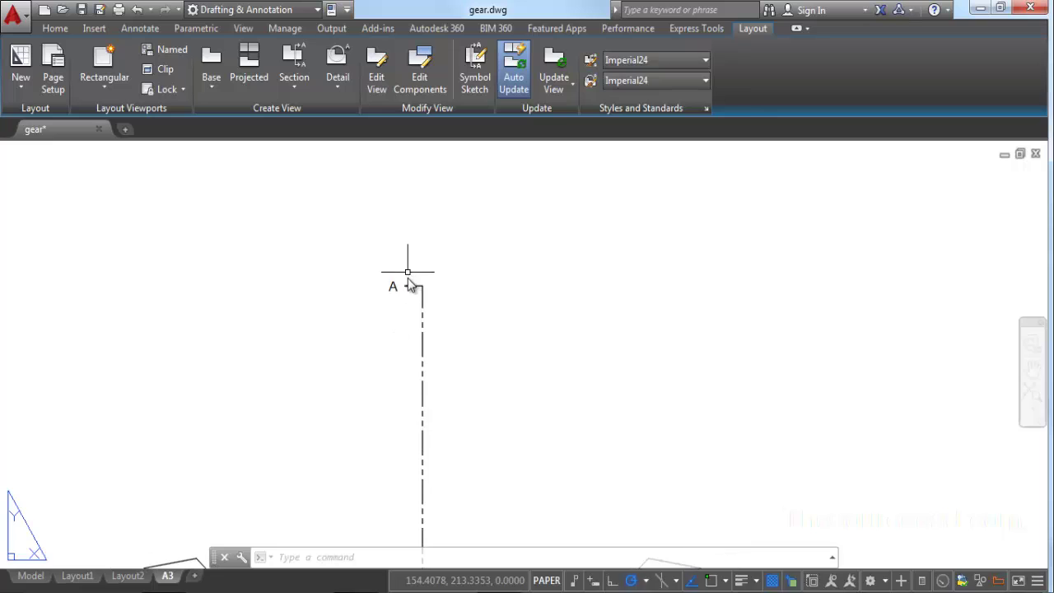
Create a circular detail view B of the front view's upper edge, right of its centre, and place it in the sheet's lower middle.
{"action": "scroll", "coordinate": [410, 284], "scroll_direction": "up", "scroll_amount": 2}
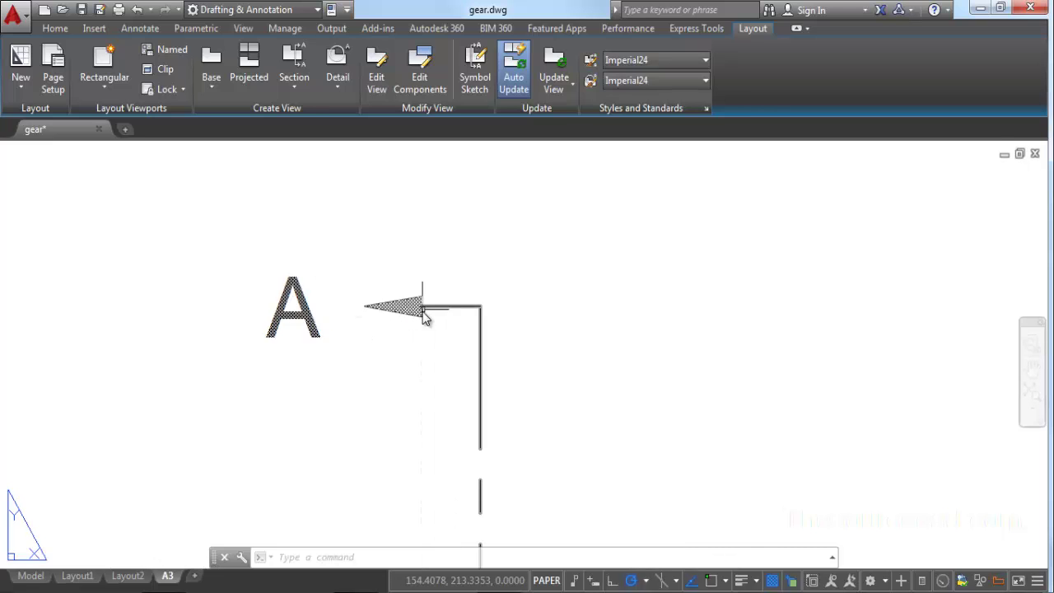
{"action": "scroll", "coordinate": [428, 313], "scroll_direction": "down", "scroll_amount": 10}
{"action": "middle_click_drag", "start_coordinate": [476, 385], "coordinate": [503, 289]}
{"action": "scroll", "coordinate": [493, 326], "scroll_direction": "up", "scroll_amount": 2}
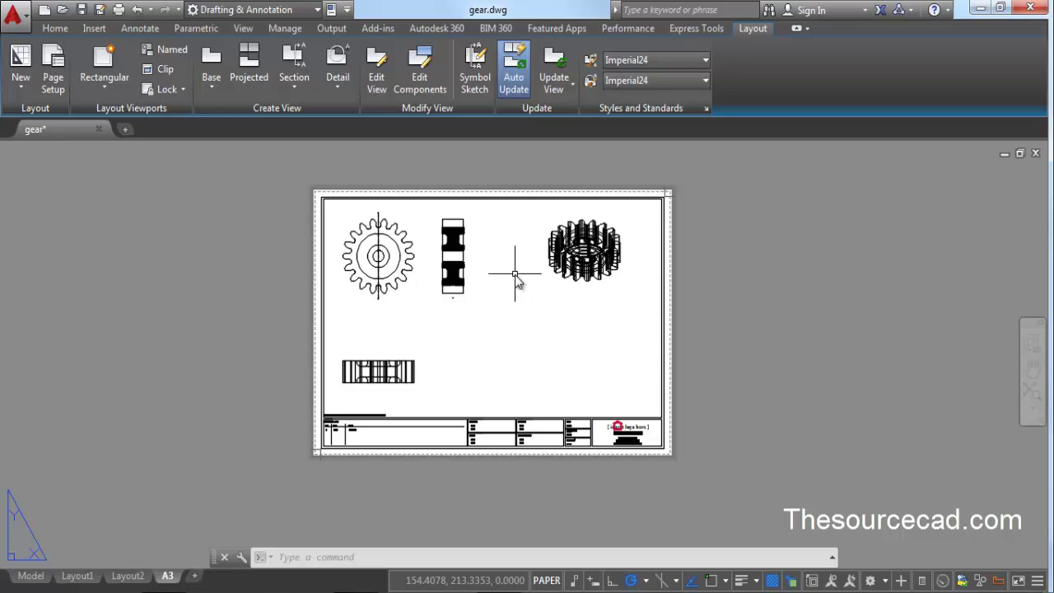
{"action": "left_click", "coordinate": [340, 58]}
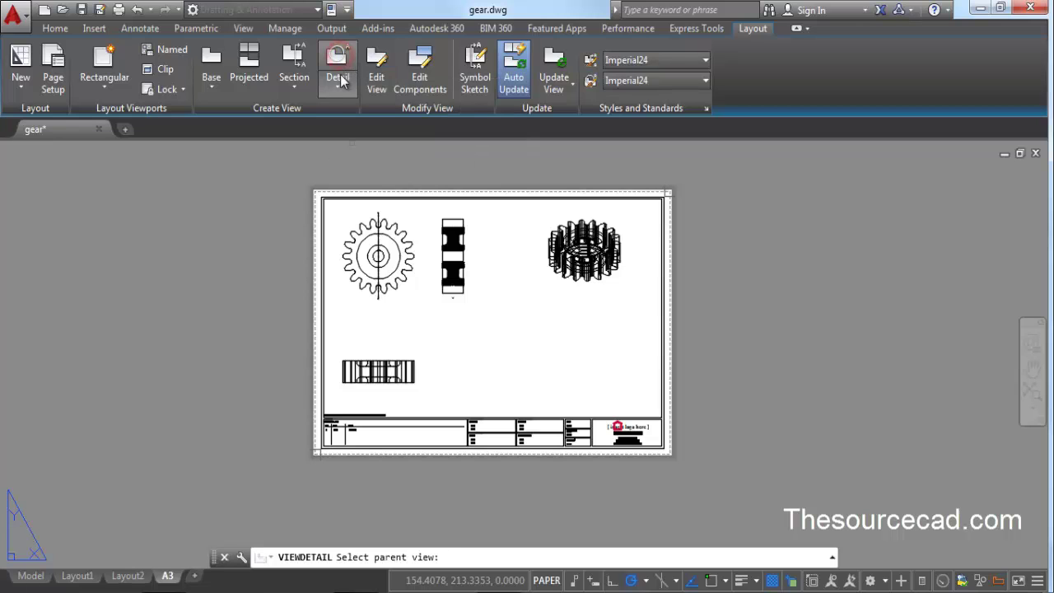
{"action": "left_click", "coordinate": [402, 374]}
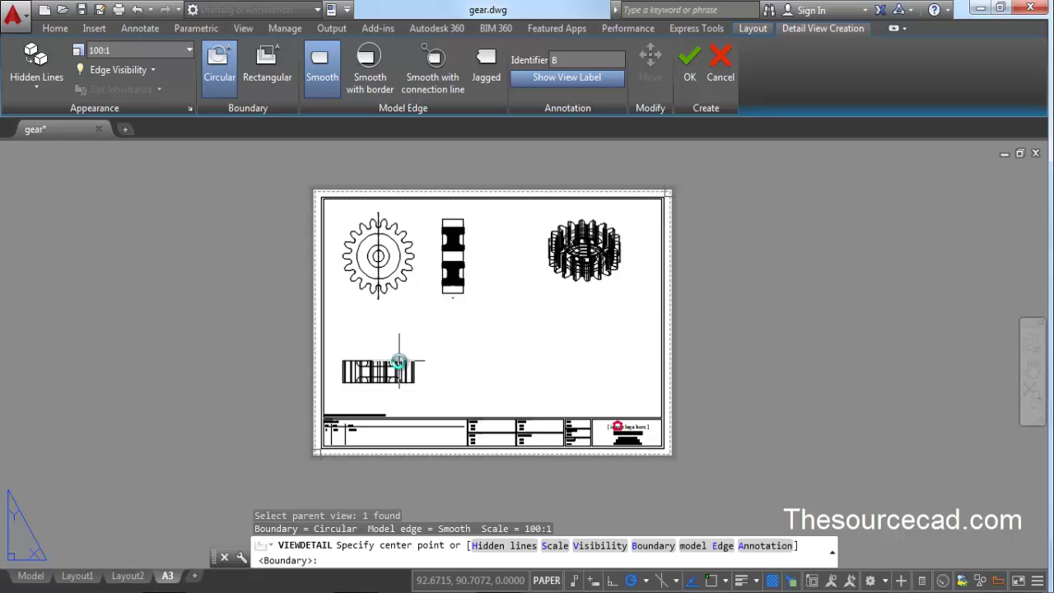
{"action": "left_click", "coordinate": [399, 360]}
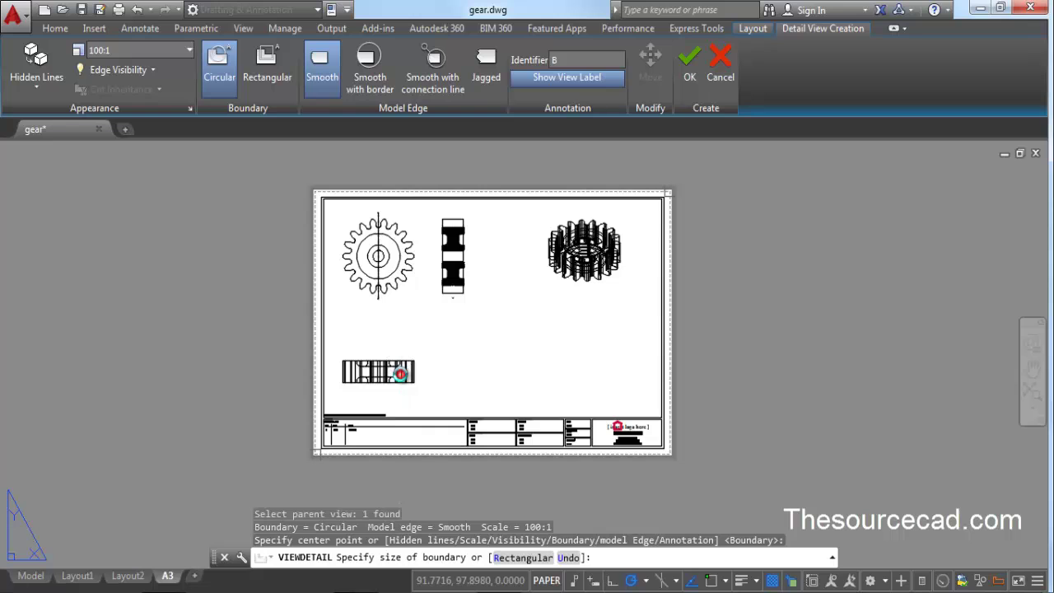
{"action": "left_click", "coordinate": [400, 373]}
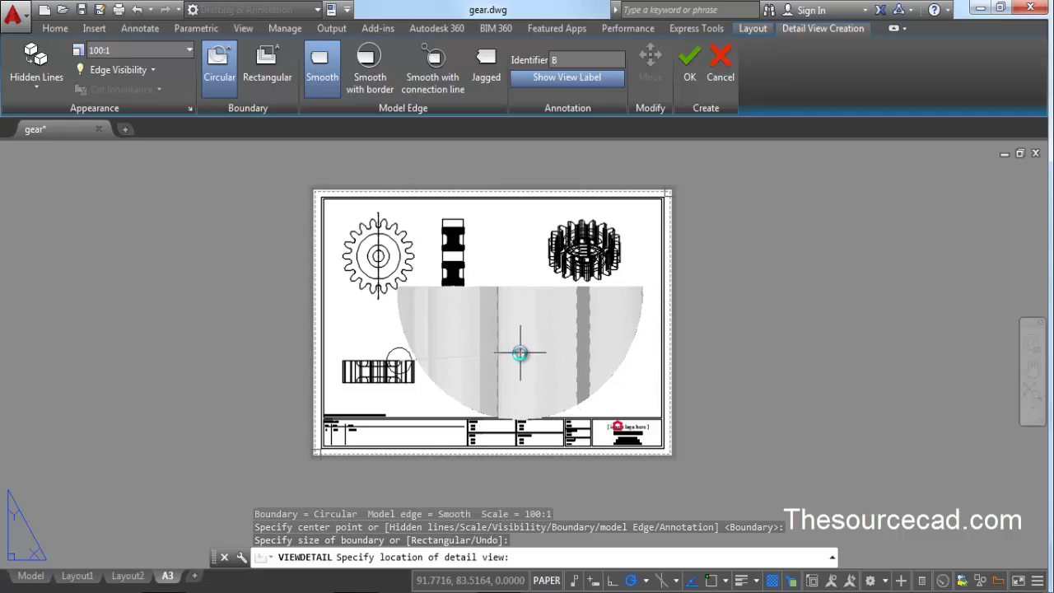
{"action": "left_click", "coordinate": [520, 353]}
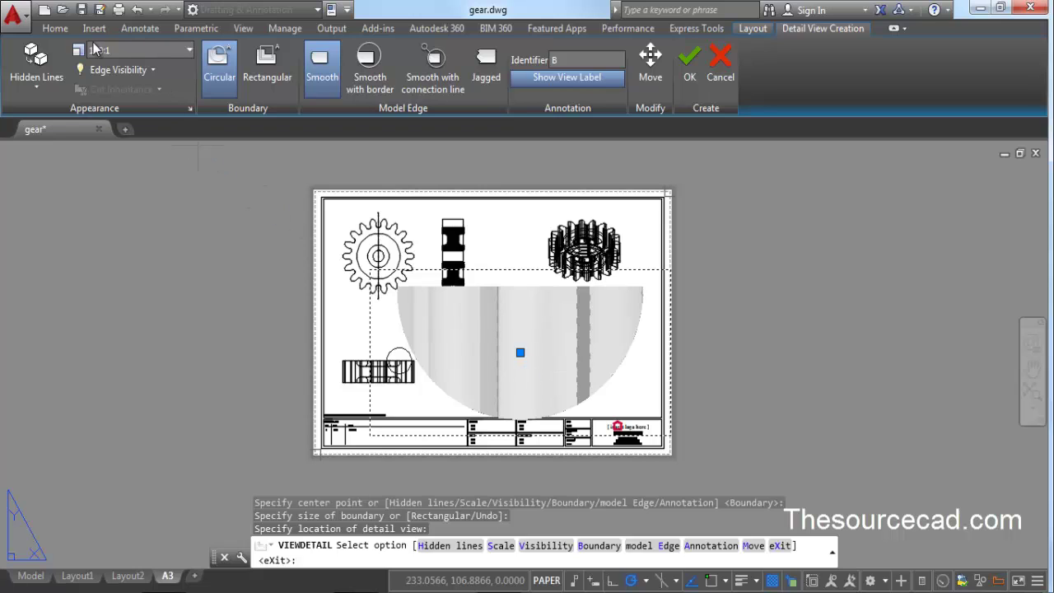
Set the detail view's scale to 50:1 and finish creating the view.
{"action": "left_click", "coordinate": [189, 51]}
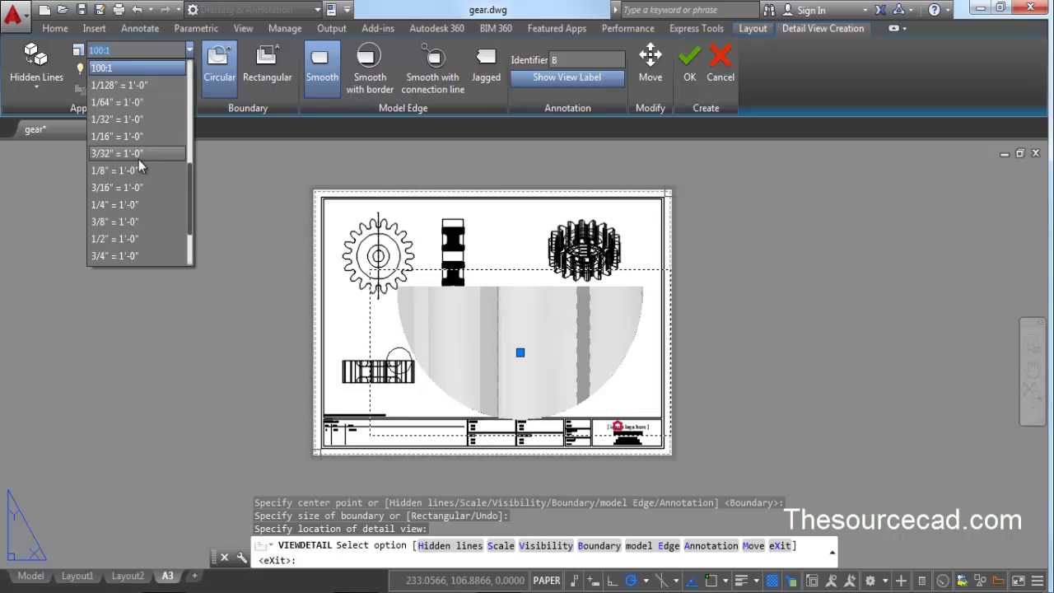
{"action": "scroll", "coordinate": [138, 157], "scroll_direction": "up", "scroll_amount": 4}
{"action": "scroll", "coordinate": [137, 159], "scroll_direction": "down", "scroll_amount": 2}
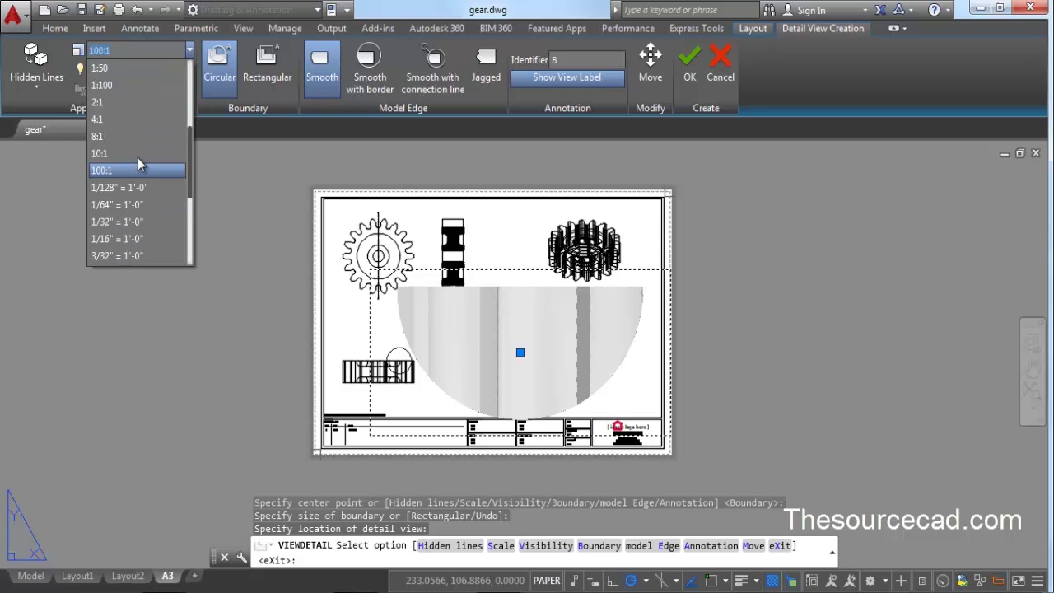
{"action": "left_click", "coordinate": [109, 153]}
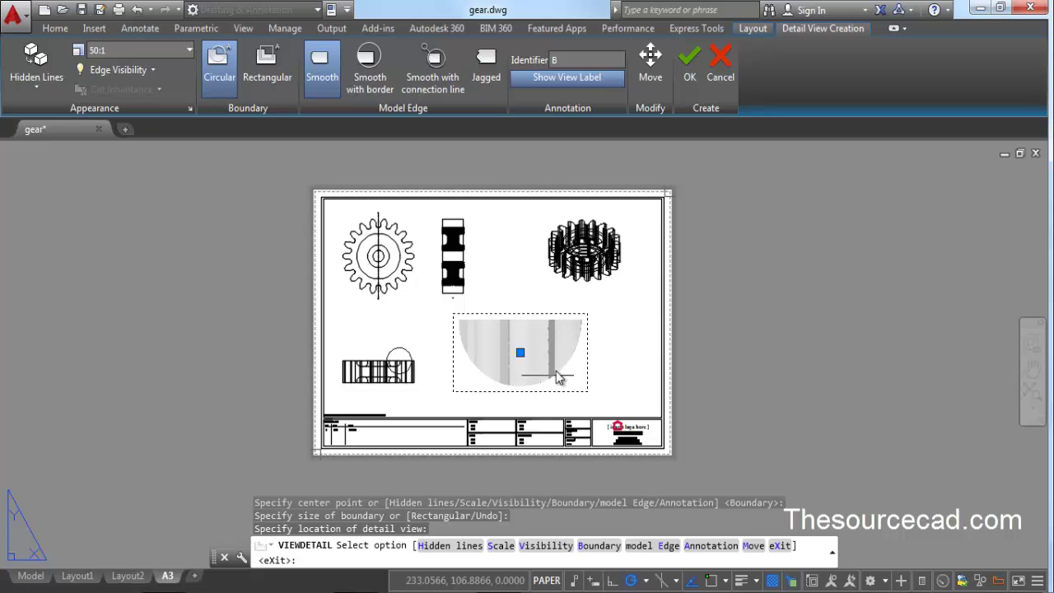
{"action": "left_click", "coordinate": [688, 73]}
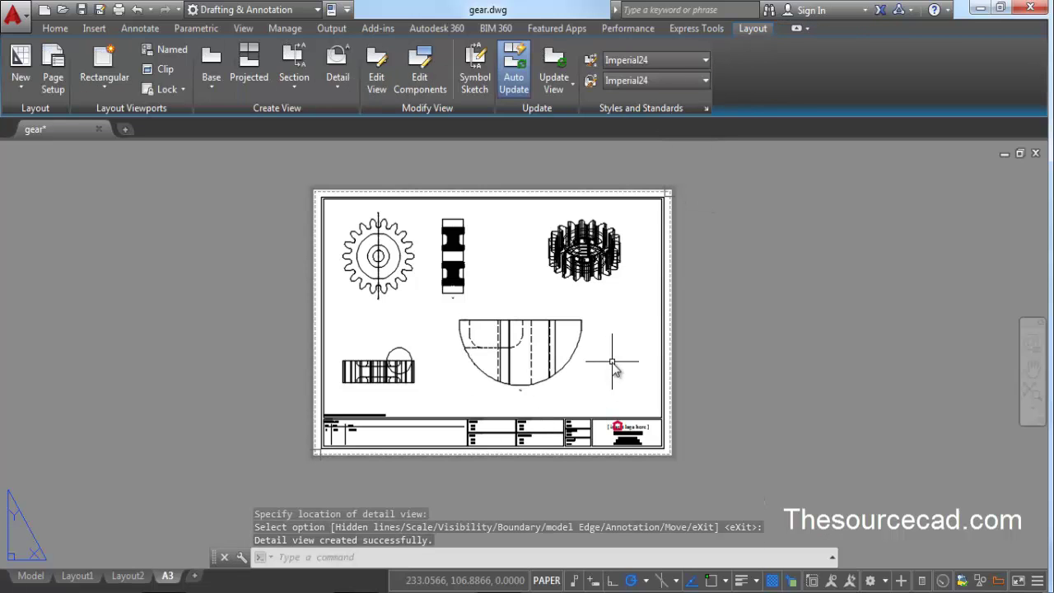
Set the text height of the whole detail B label to 5.
{"action": "scroll", "coordinate": [531, 419], "scroll_direction": "up", "scroll_amount": 5}
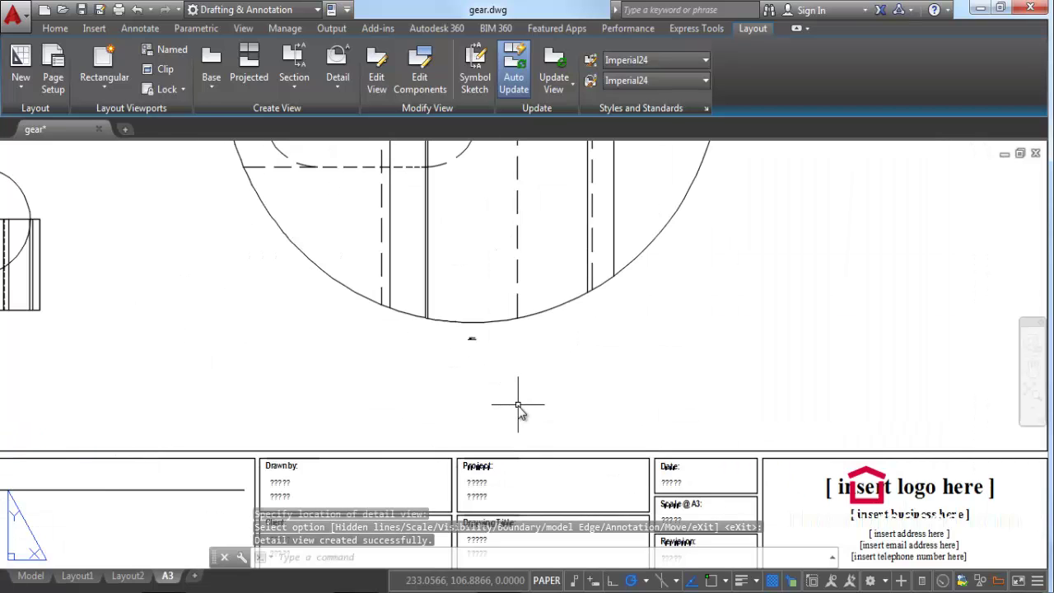
{"action": "middle_click_drag", "start_coordinate": [409, 225], "coordinate": [431, 369]}
{"action": "scroll", "coordinate": [376, 299], "scroll_direction": "up", "scroll_amount": 4}
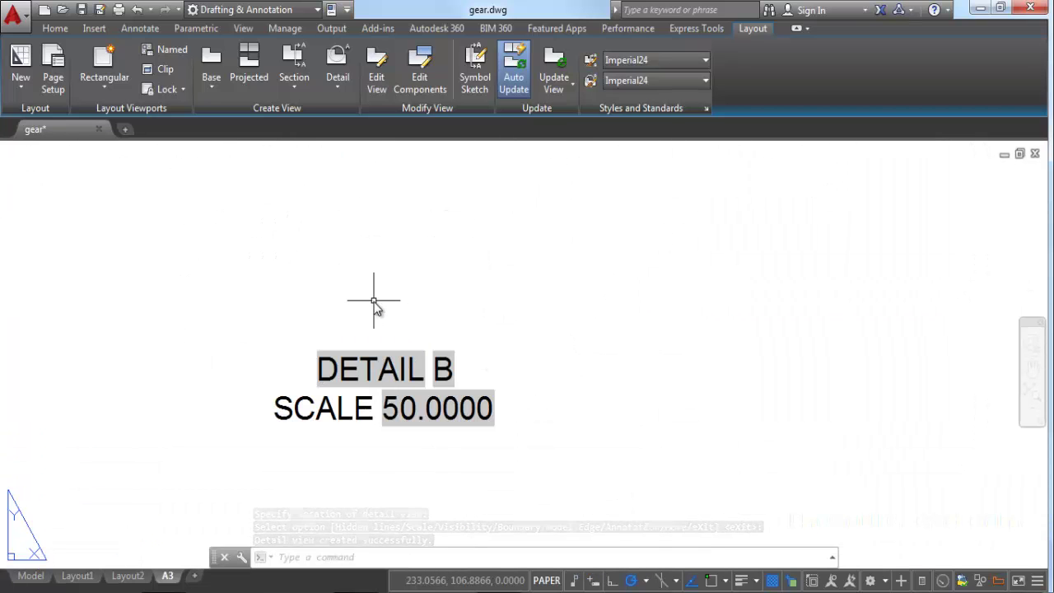
{"action": "left_click", "coordinate": [380, 372]}
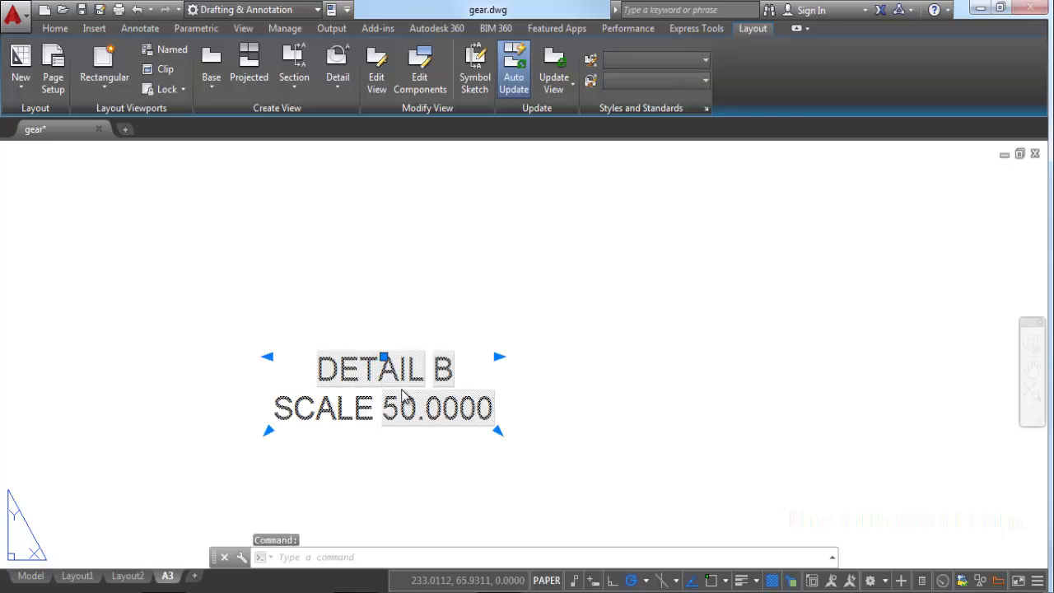
{"action": "double_click", "coordinate": [403, 393]}
{"action": "double_click", "coordinate": [318, 371]}
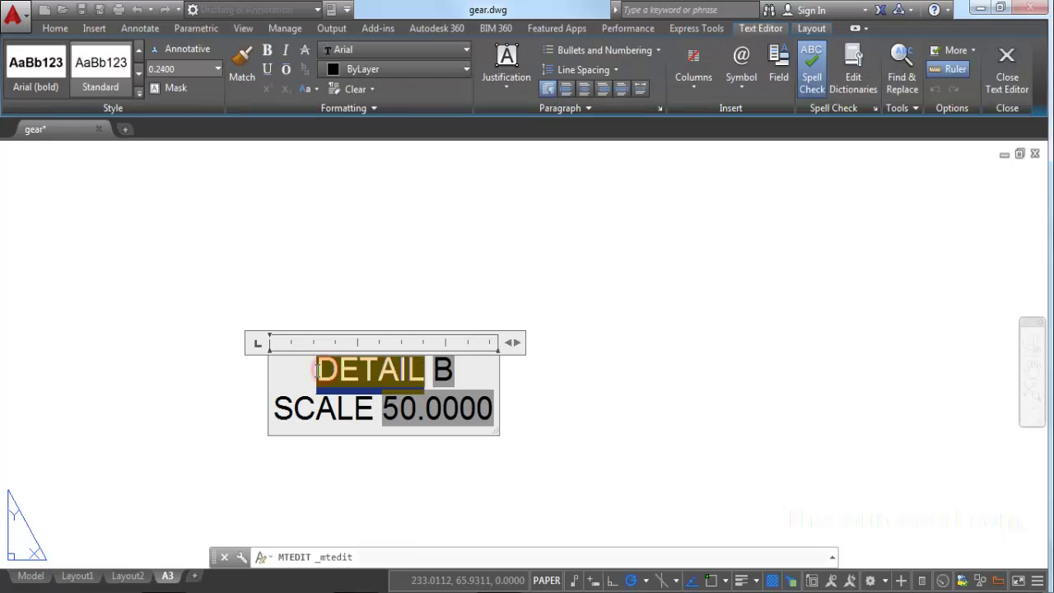
{"action": "left_click_drag", "start_coordinate": [342, 382], "coordinate": [497, 411]}
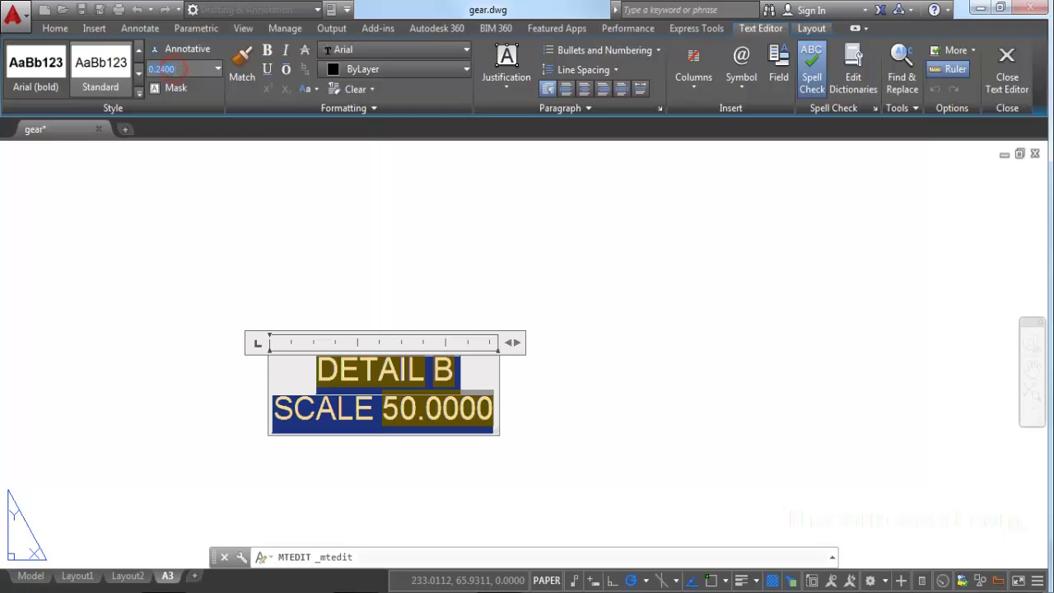
{"action": "type", "text": "5"}
{"action": "key", "text": "Return"}
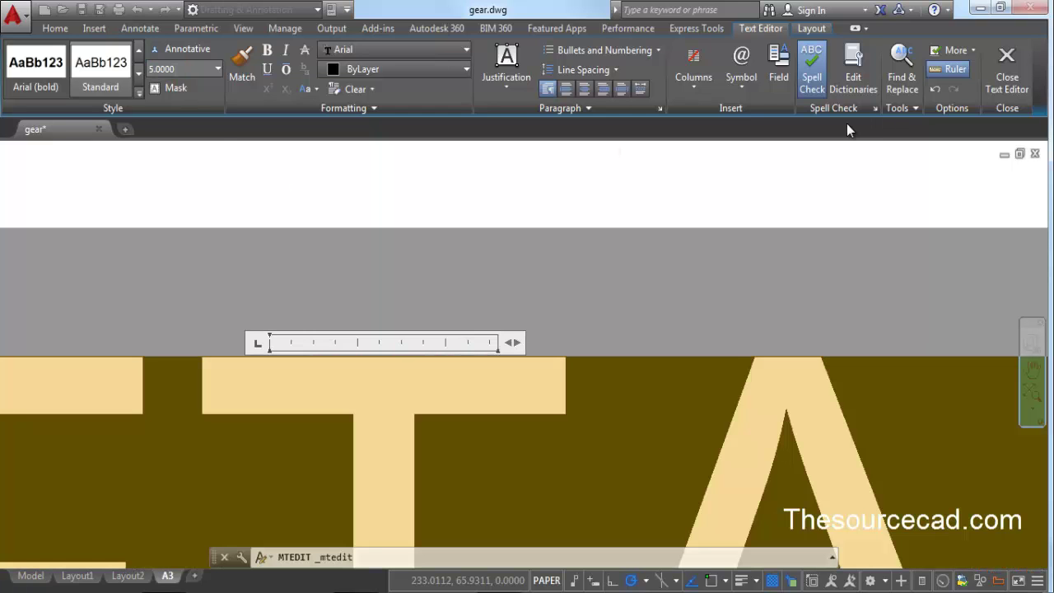
{"action": "left_click", "coordinate": [1006, 66]}
Shift the detail B label slightly to the right and widen its text frame on both sides so the text fits on two lines.
{"action": "scroll", "coordinate": [526, 226], "scroll_direction": "down", "scroll_amount": 5}
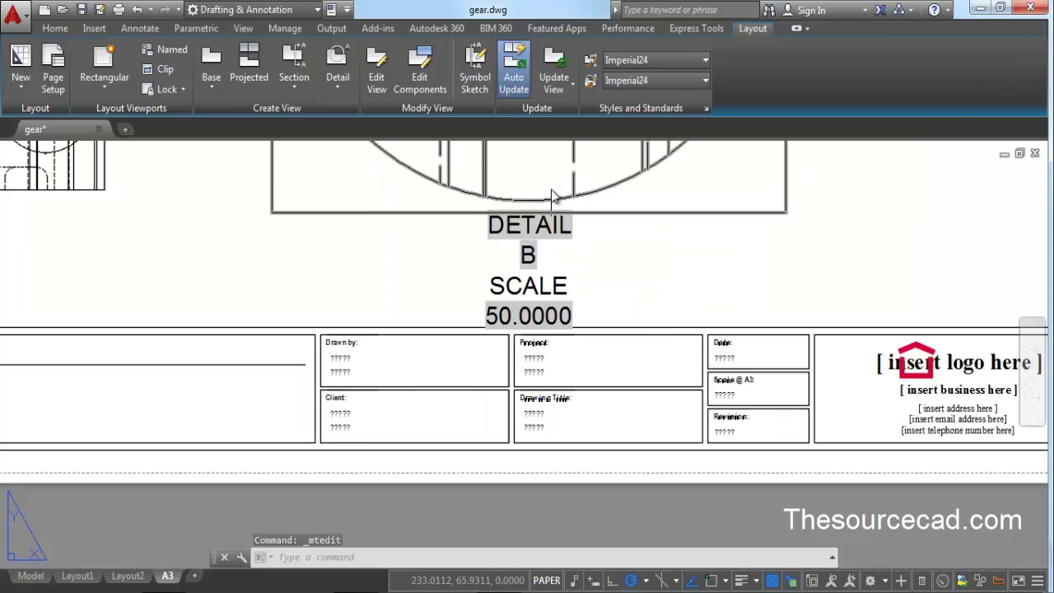
{"action": "scroll", "coordinate": [552, 198], "scroll_direction": "down", "scroll_amount": 6}
{"action": "middle_click_drag", "start_coordinate": [552, 198], "coordinate": [563, 348]}
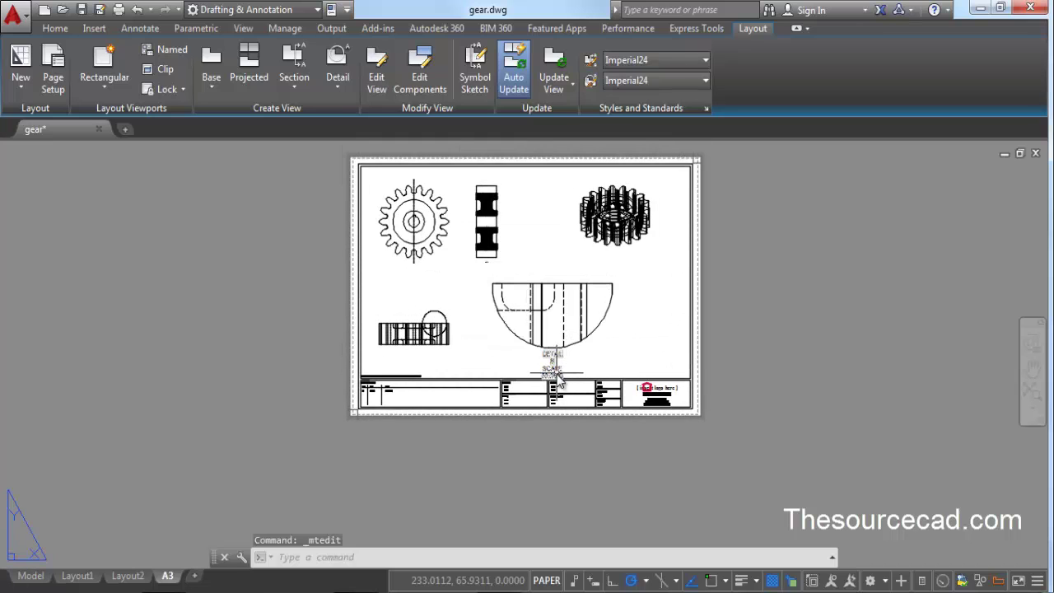
{"action": "left_click", "coordinate": [560, 355]}
{"action": "scroll", "coordinate": [562, 354], "scroll_direction": "up", "scroll_amount": 5}
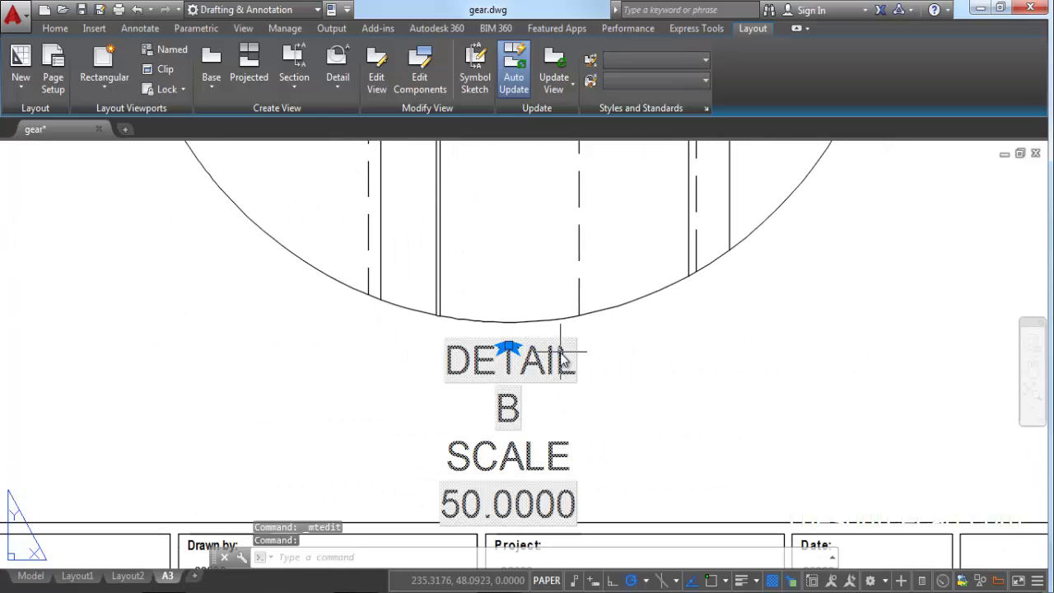
{"action": "left_click", "coordinate": [508, 348]}
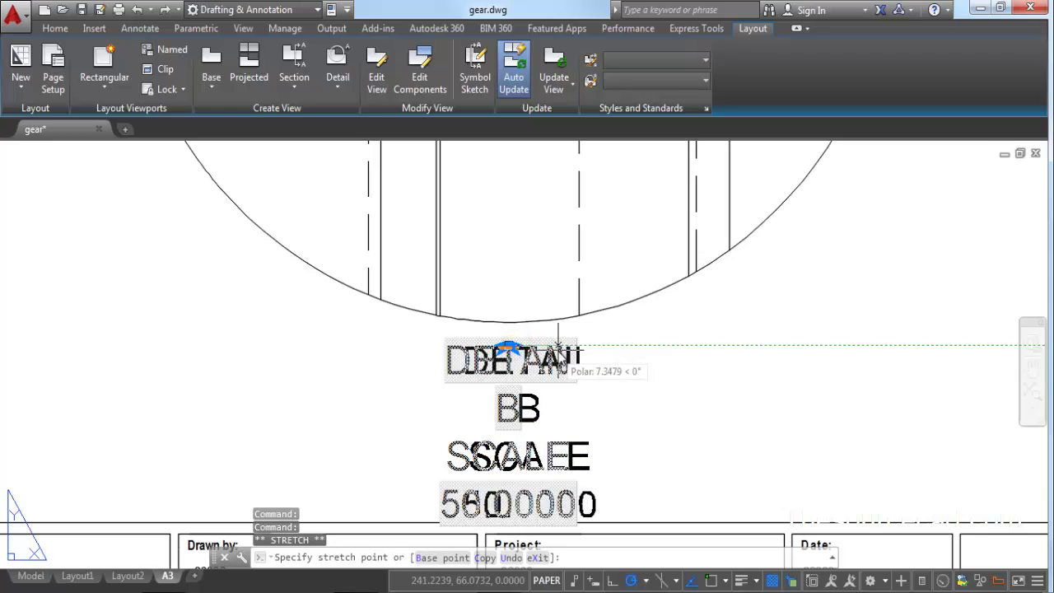
{"action": "left_click", "coordinate": [606, 374]}
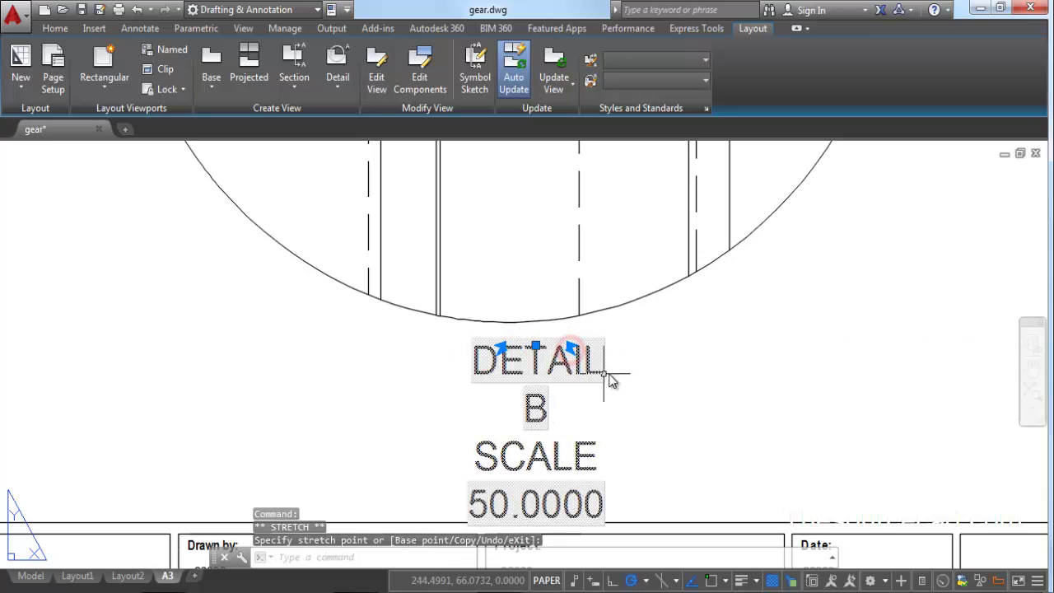
{"action": "left_click", "coordinate": [570, 348]}
{"action": "left_click", "coordinate": [670, 350]}
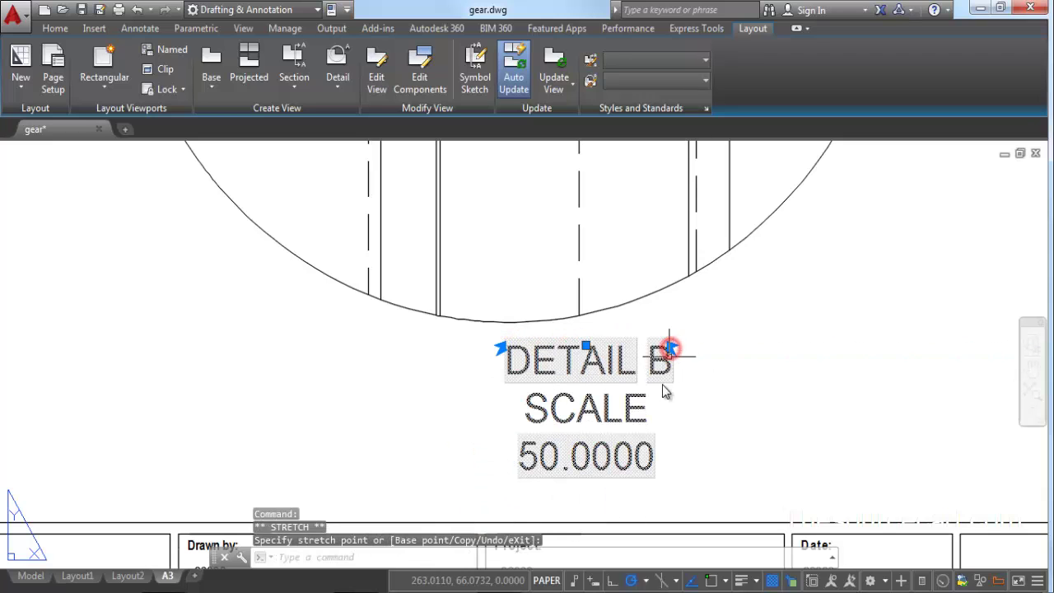
{"action": "left_click", "coordinate": [502, 347]}
{"action": "left_click", "coordinate": [311, 348]}
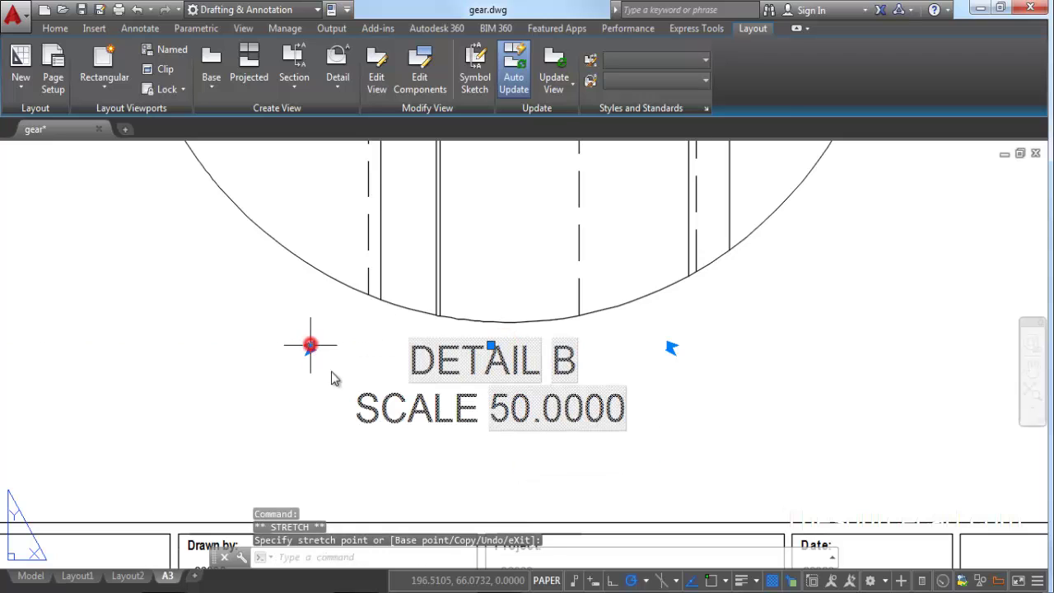
{"action": "right_click", "coordinate": [675, 347]}
{"action": "left_click", "coordinate": [718, 467]}
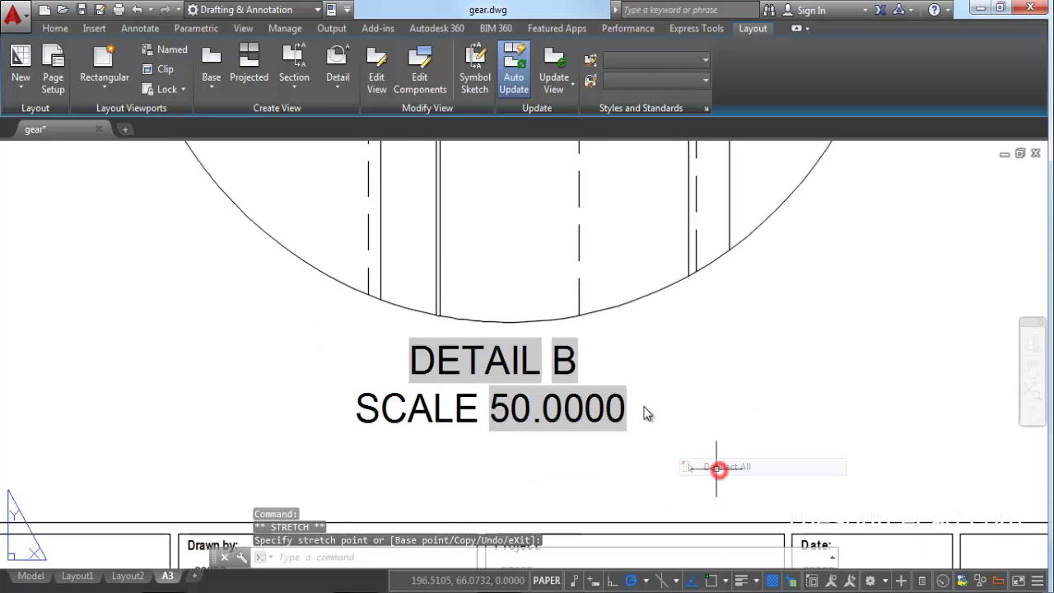
Set the text height of the whole section A-A label to 5.
{"action": "scroll", "coordinate": [684, 395], "scroll_direction": "down", "scroll_amount": 5}
{"action": "scroll", "coordinate": [611, 370], "scroll_direction": "up", "scroll_amount": 2}
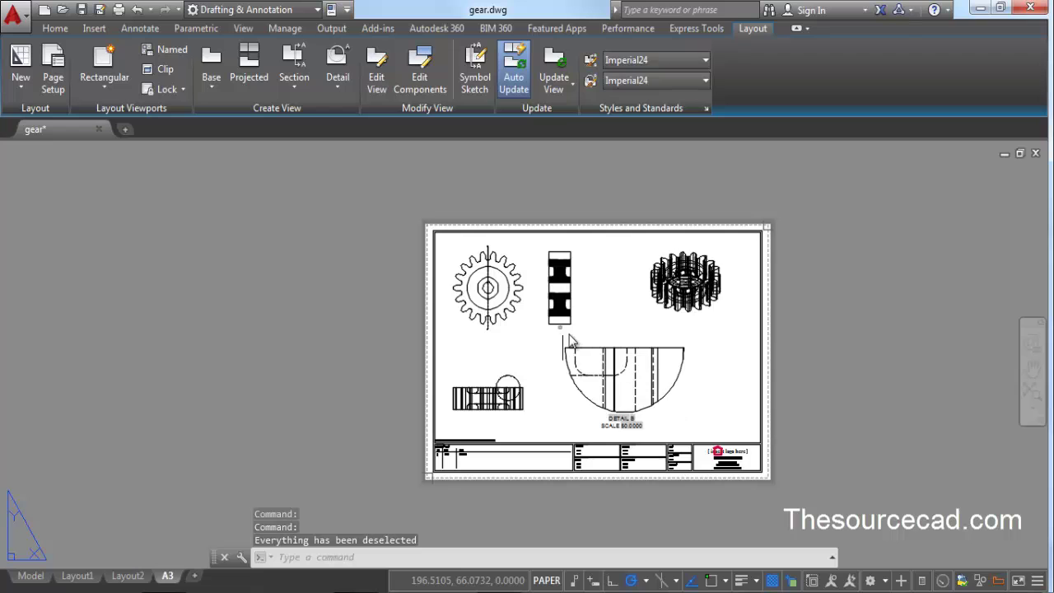
{"action": "scroll", "coordinate": [566, 335], "scroll_direction": "up", "scroll_amount": 10}
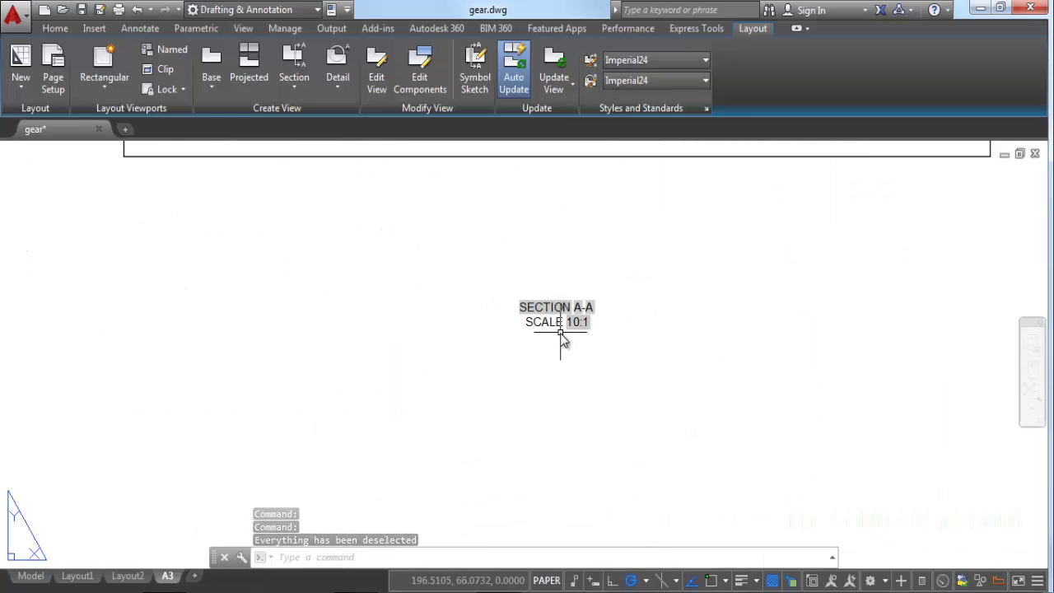
{"action": "double_click", "coordinate": [549, 278]}
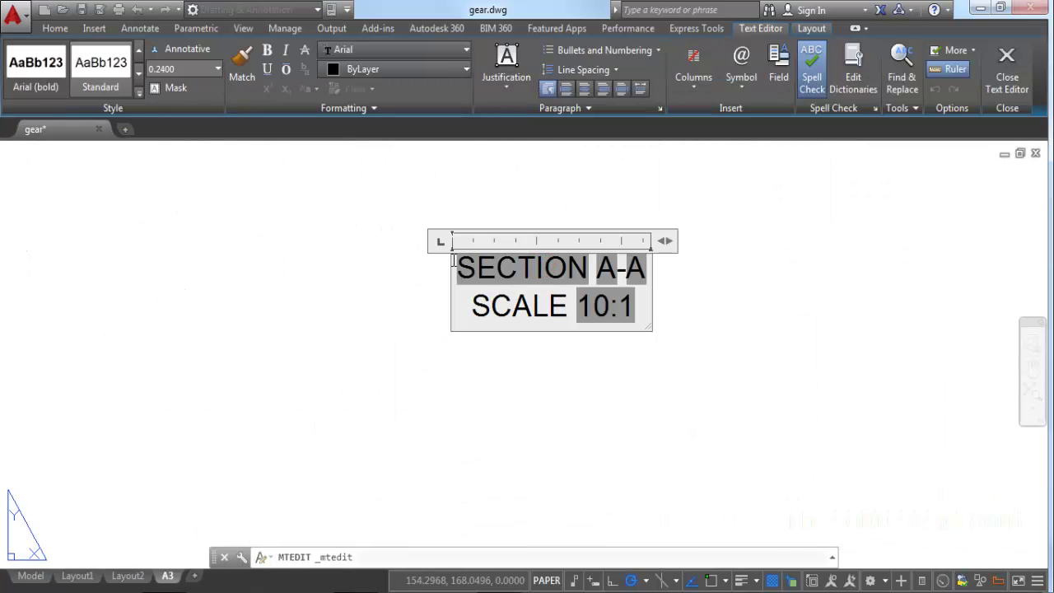
{"action": "left_click_drag", "start_coordinate": [455, 270], "coordinate": [628, 303]}
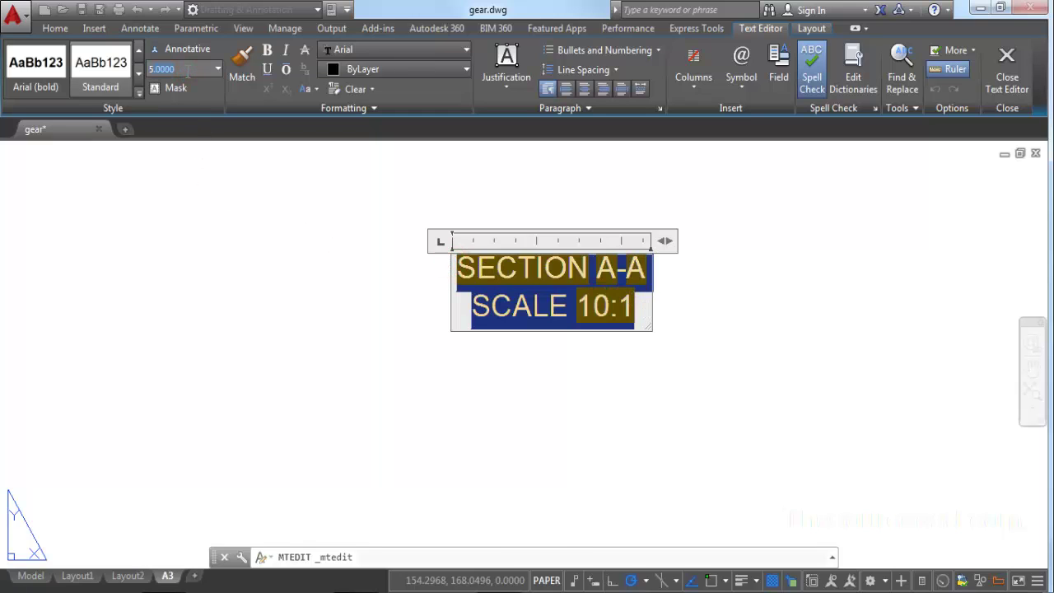
{"action": "key", "text": "Return"}
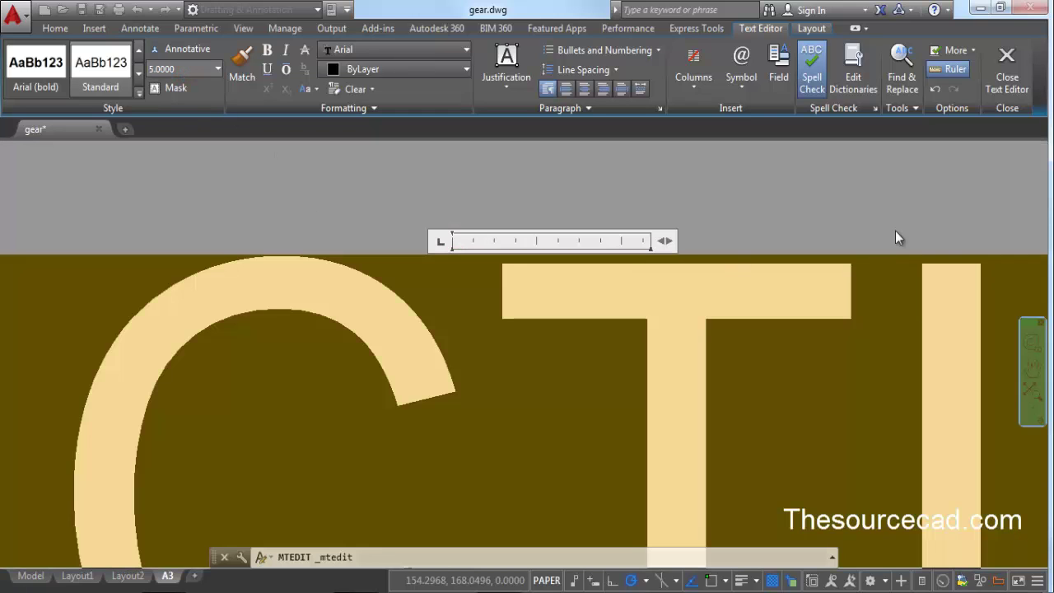
{"action": "left_click", "coordinate": [1006, 66]}
Close the text editor and widen the section A-A label's text frame so the text fits on two lines.
{"action": "scroll", "coordinate": [599, 271], "scroll_direction": "down", "scroll_amount": 2}
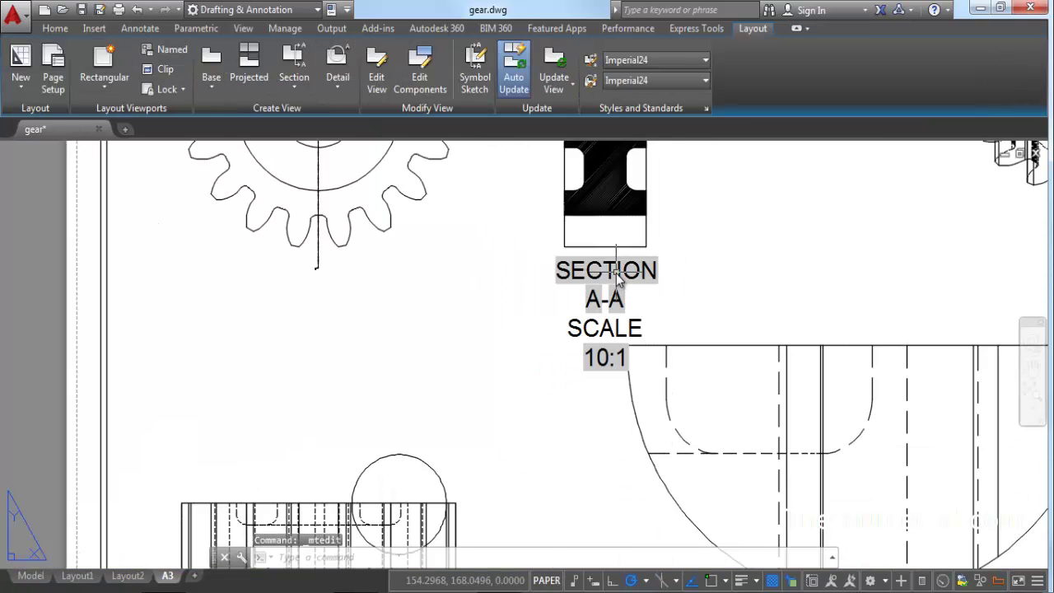
{"action": "left_click", "coordinate": [616, 273]}
{"action": "left_click", "coordinate": [544, 271]}
{"action": "scroll", "coordinate": [609, 262], "scroll_direction": "up", "scroll_amount": 8}
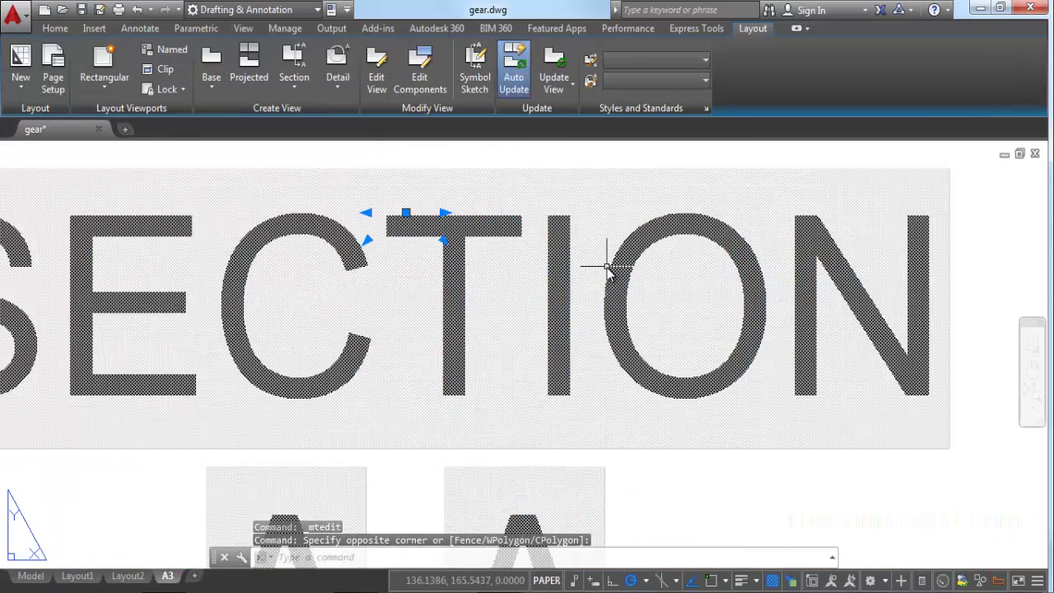
{"action": "left_click", "coordinate": [442, 213]}
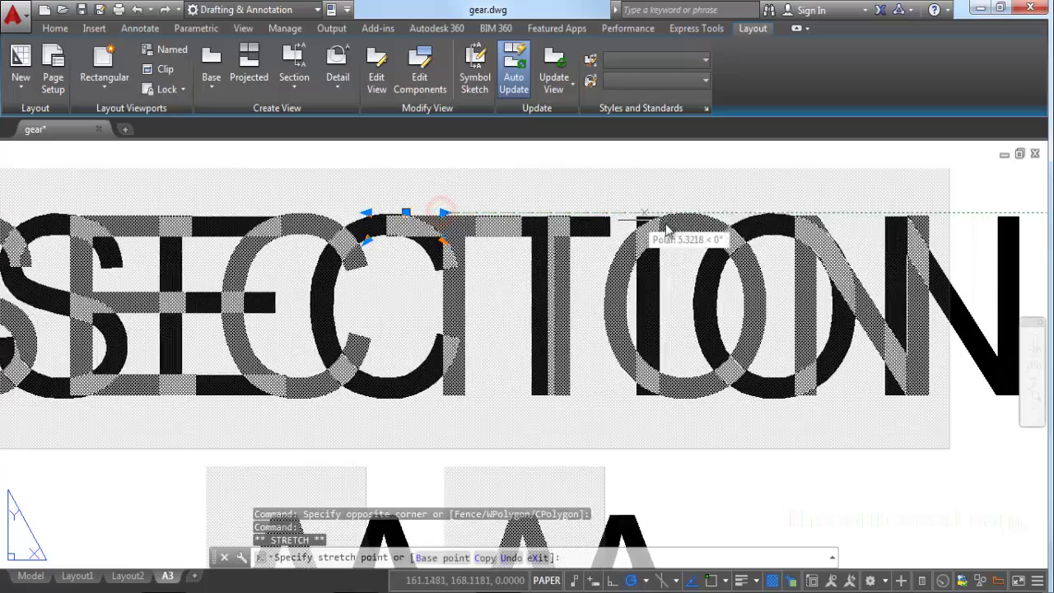
{"action": "left_click", "coordinate": [837, 212]}
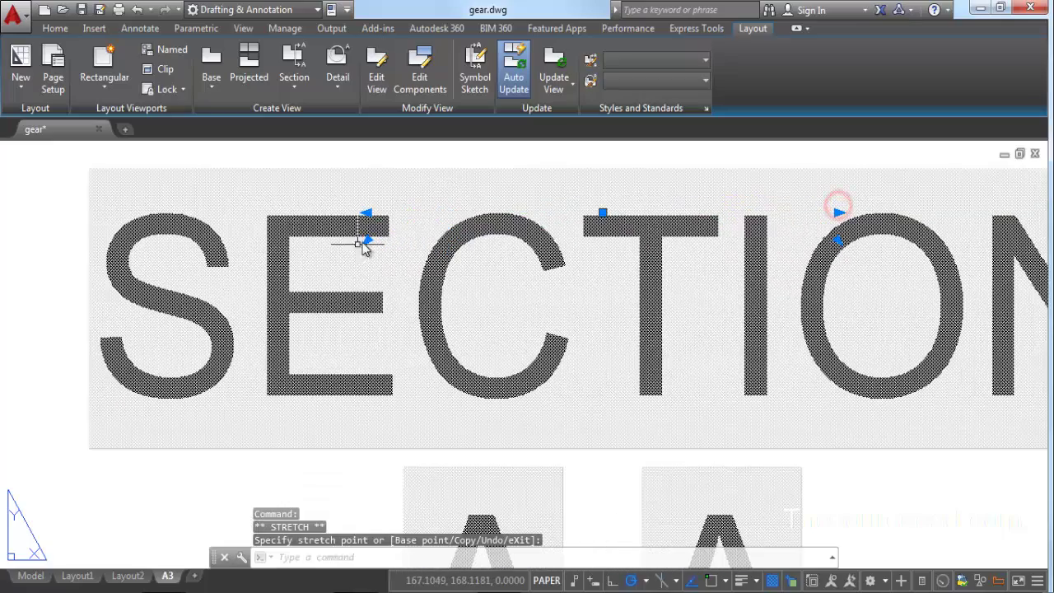
{"action": "left_click", "coordinate": [366, 212]}
{"action": "left_click", "coordinate": [123, 211]}
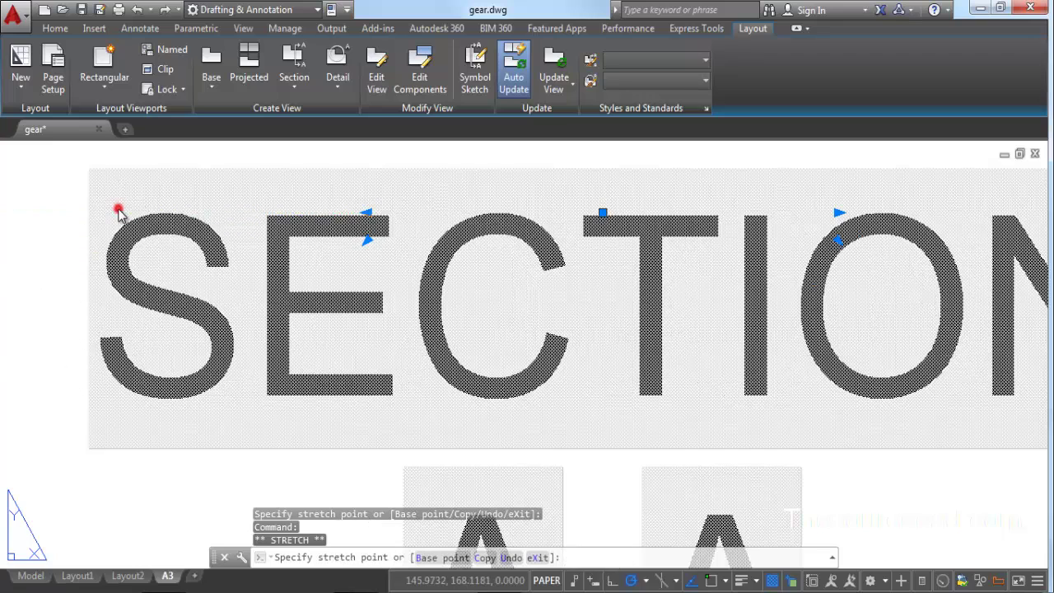
{"action": "scroll", "coordinate": [445, 270], "scroll_direction": "down", "scroll_amount": 10}
{"action": "left_click", "coordinate": [458, 264]}
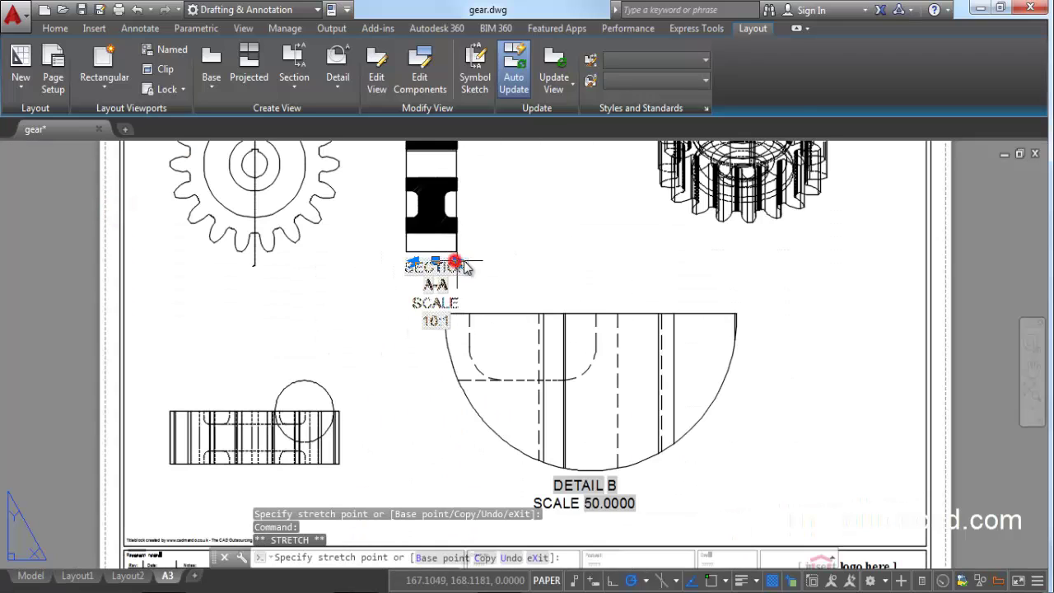
{"action": "left_click", "coordinate": [556, 268]}
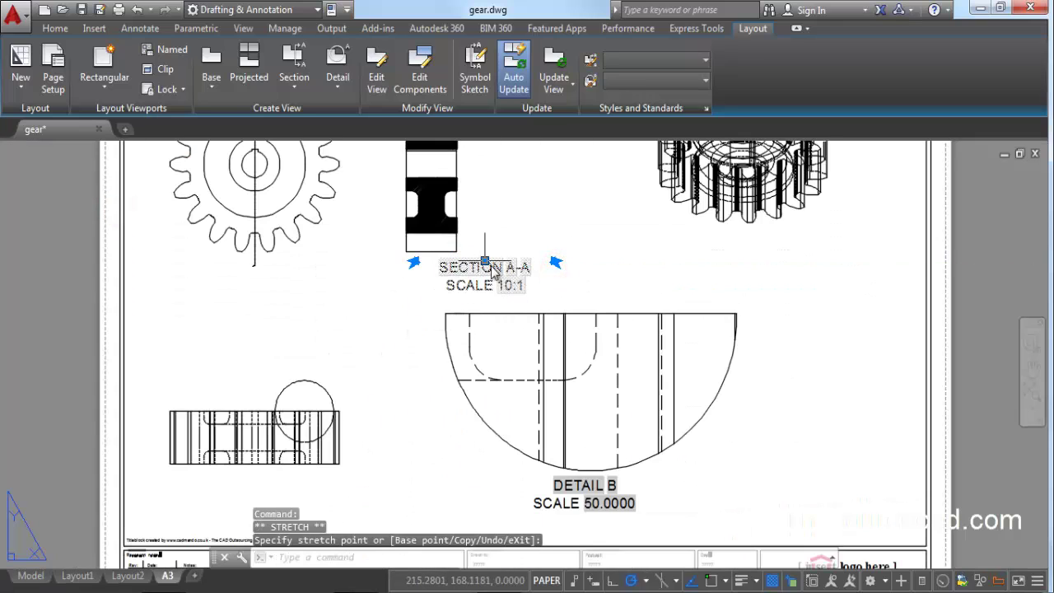
Move the section A-A label so it sits centred beneath the section view, and deselect it.
{"action": "left_click", "coordinate": [485, 264]}
{"action": "left_click", "coordinate": [437, 288]}
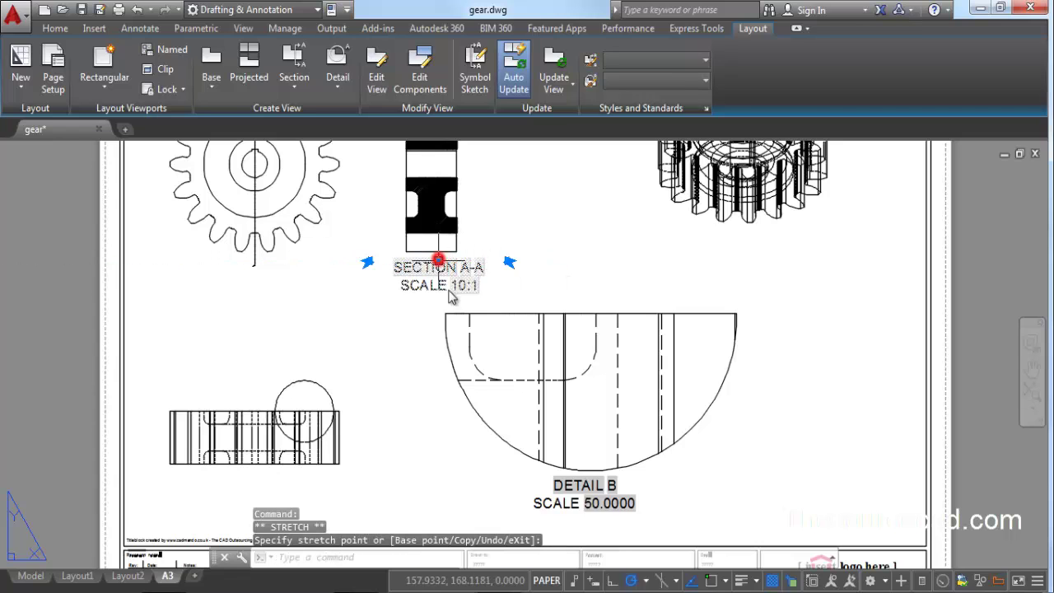
{"action": "key", "text": "Escape"}
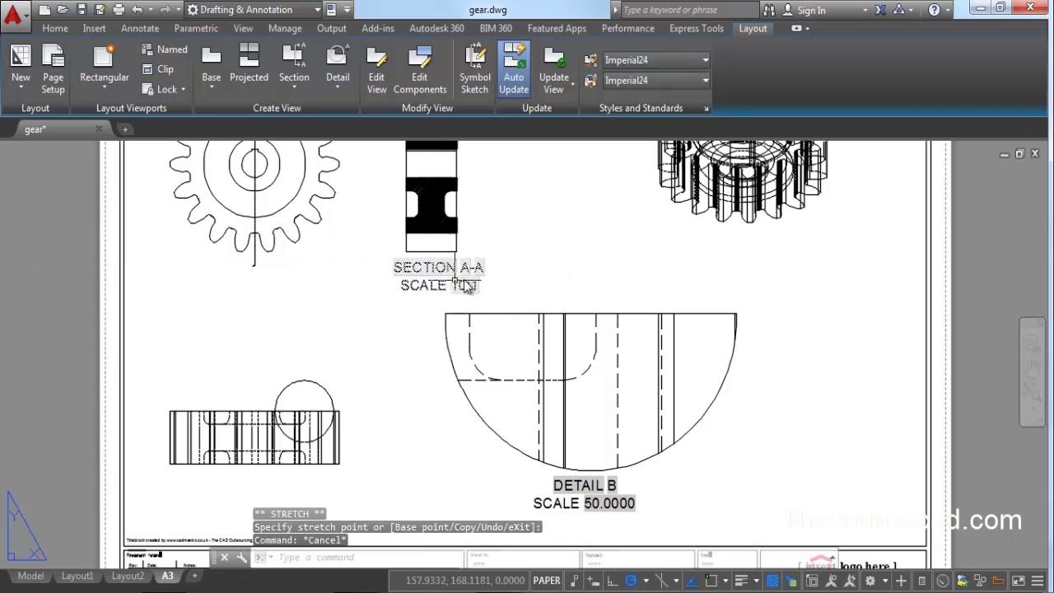
{"action": "scroll", "coordinate": [527, 255], "scroll_direction": "down", "scroll_amount": 3}
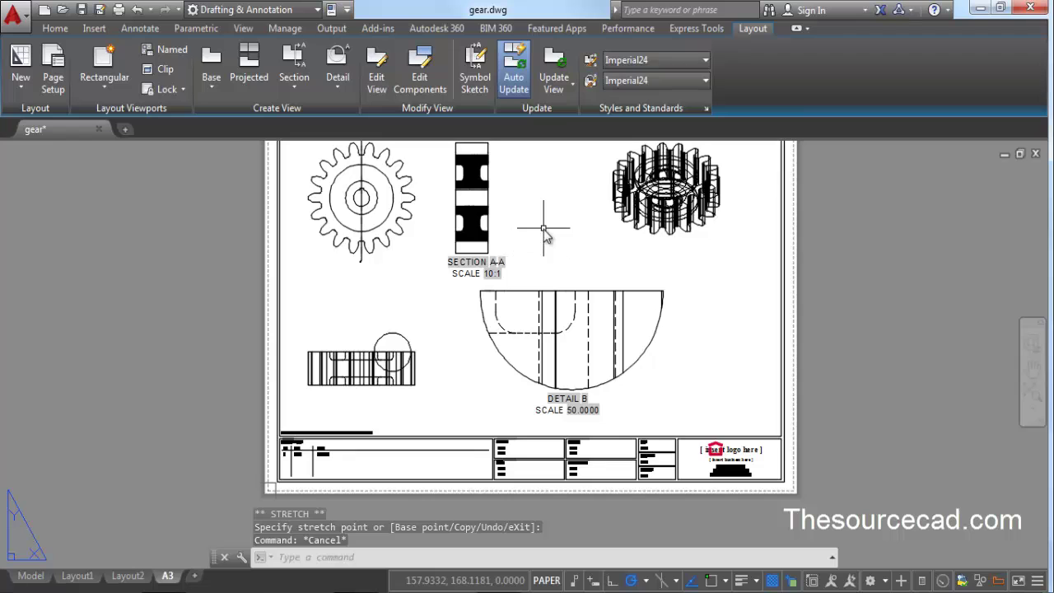
{"action": "middle_click_drag", "start_coordinate": [544, 299], "coordinate": [554, 337]}
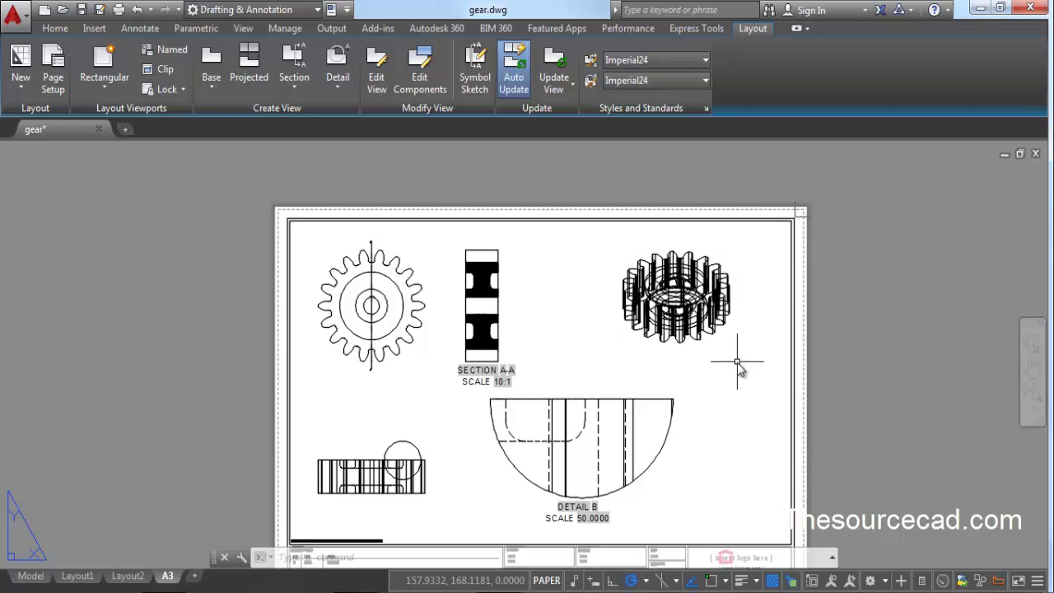
Edit the isometric gear view to display as shaded with visible lines and accept the change.
{"action": "left_click", "coordinate": [693, 292]}
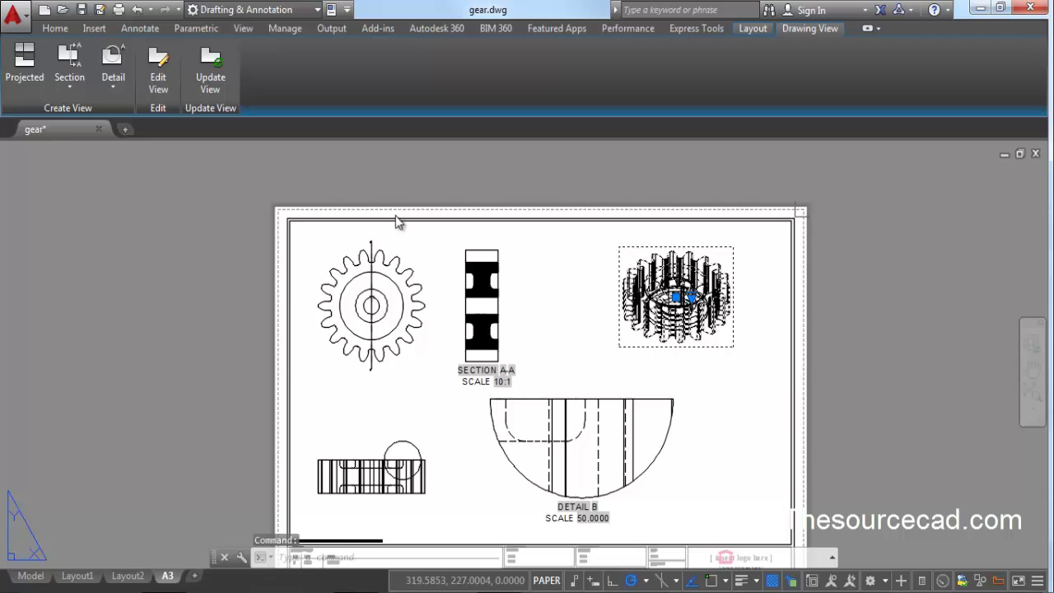
{"action": "left_click", "coordinate": [159, 69]}
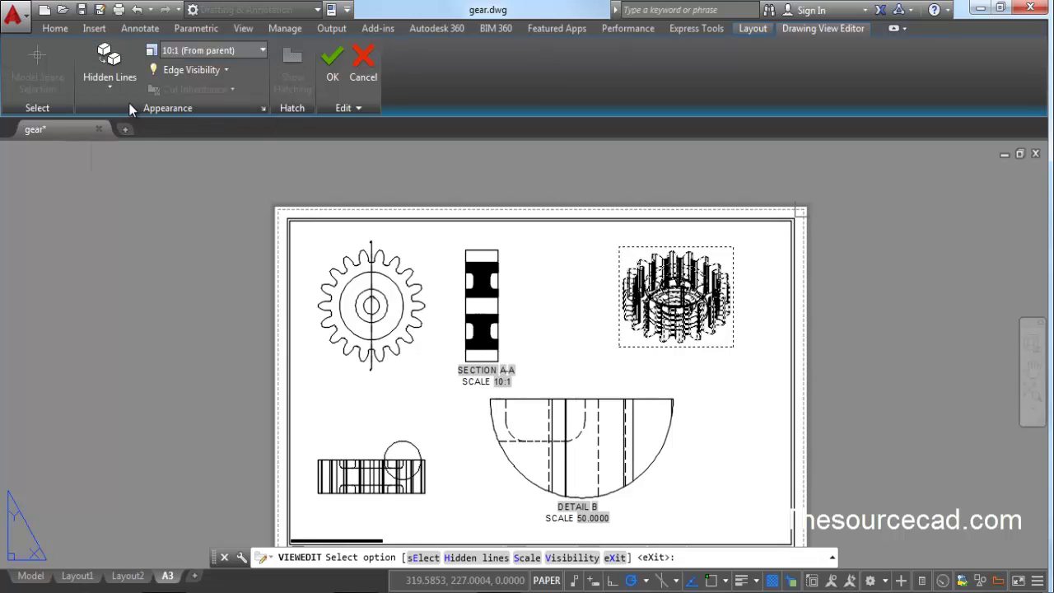
{"action": "left_click", "coordinate": [106, 76]}
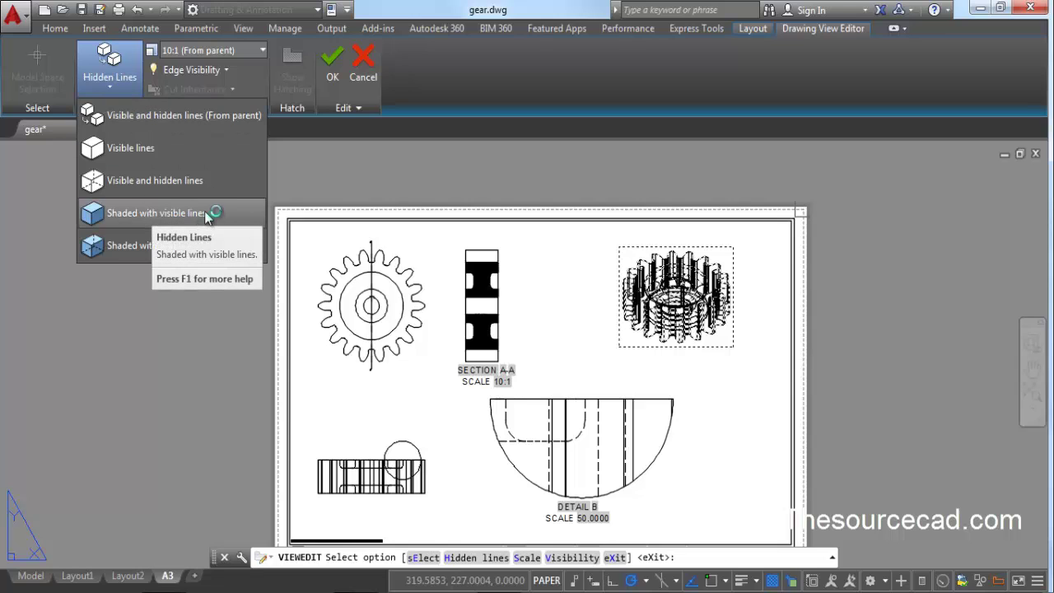
{"action": "left_click", "coordinate": [155, 213]}
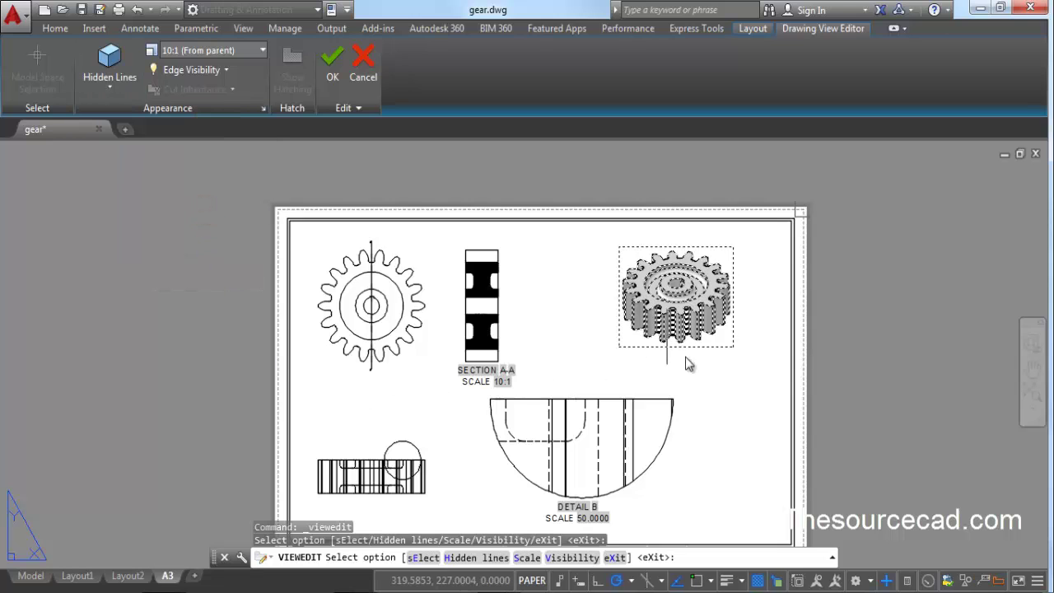
{"action": "left_click", "coordinate": [226, 71]}
{"action": "left_click", "coordinate": [329, 71]}
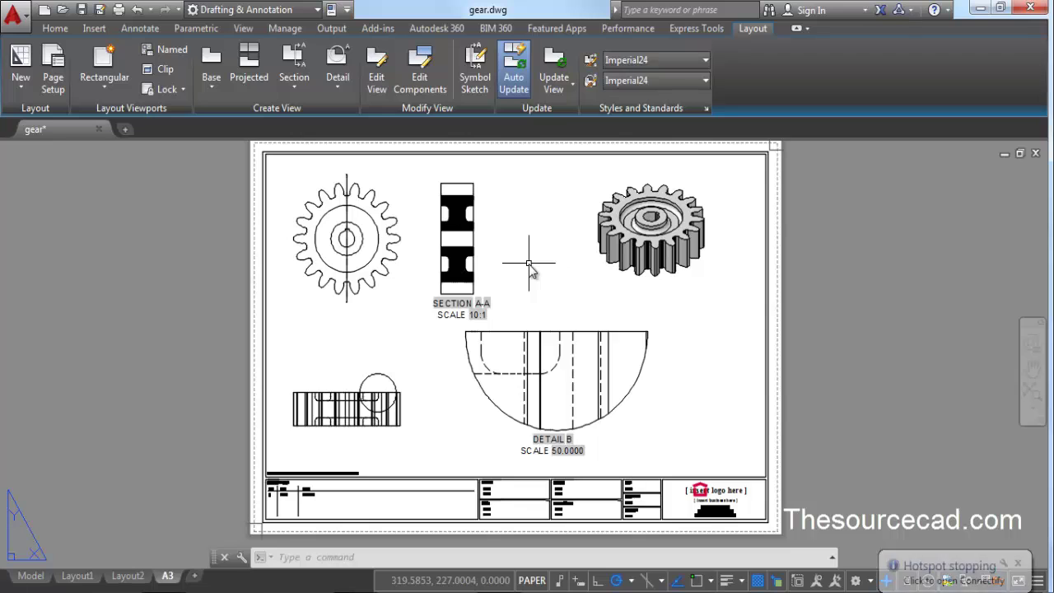
Try first angle projection in the A3 layout's drafting standard, switch back to third angle and accept the settings.
{"action": "left_click", "coordinate": [449, 249]}
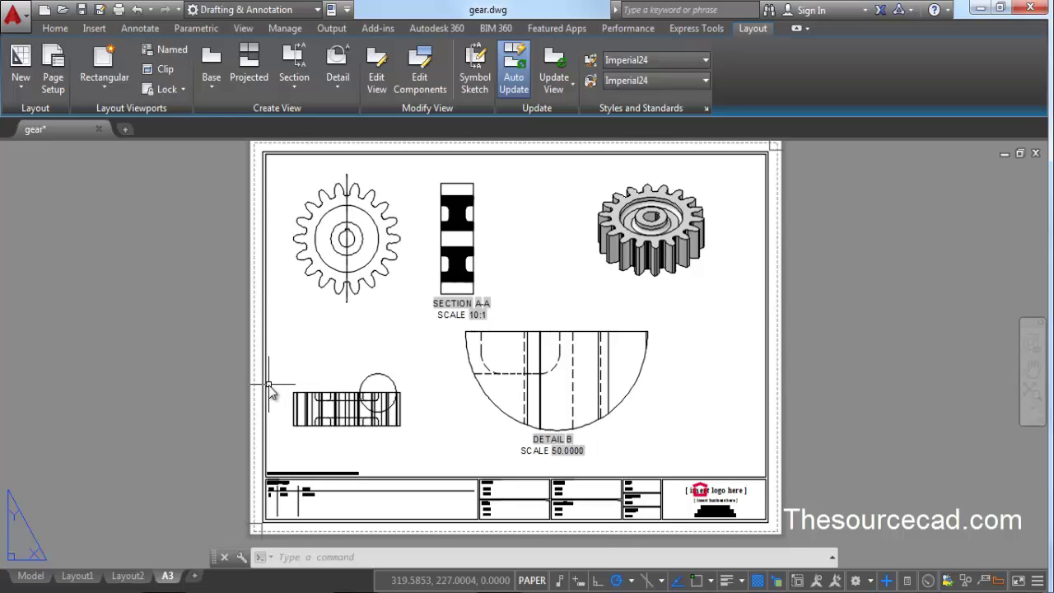
{"action": "right_click", "coordinate": [168, 576]}
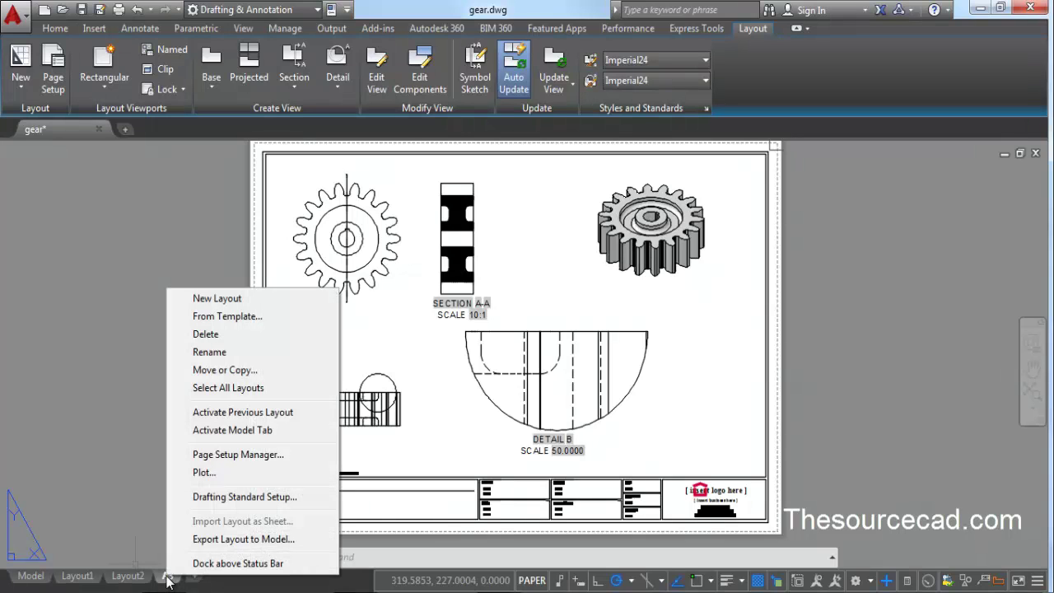
{"action": "left_click", "coordinate": [229, 497]}
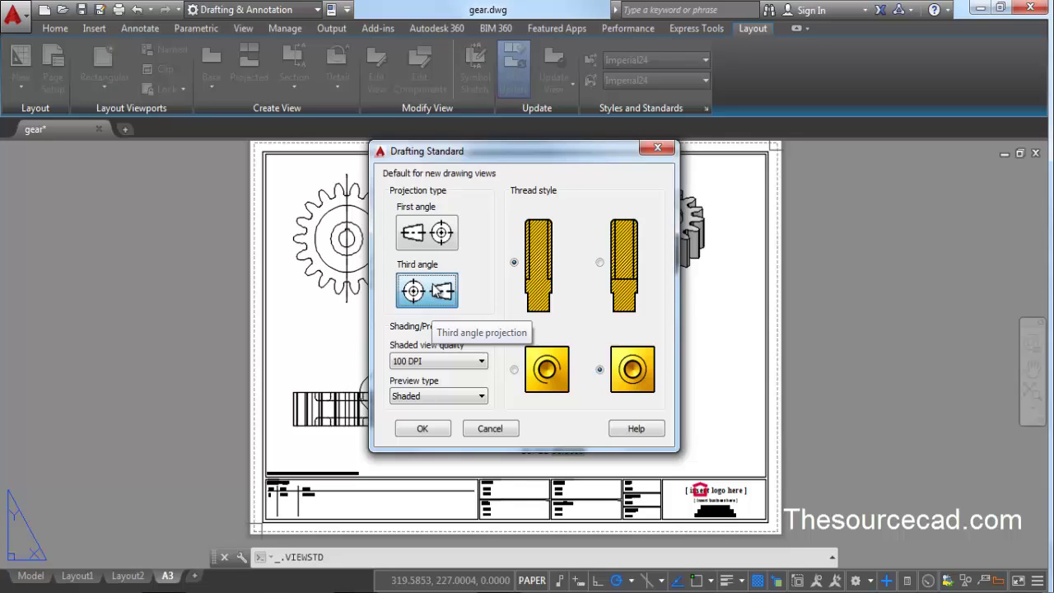
{"action": "left_click", "coordinate": [432, 237]}
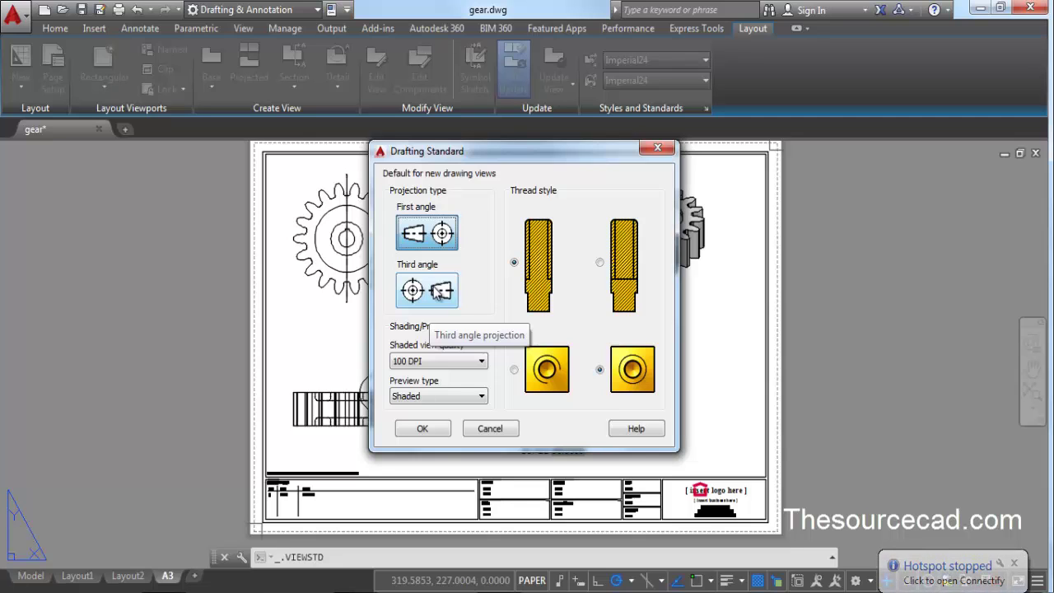
{"action": "left_click", "coordinate": [438, 295]}
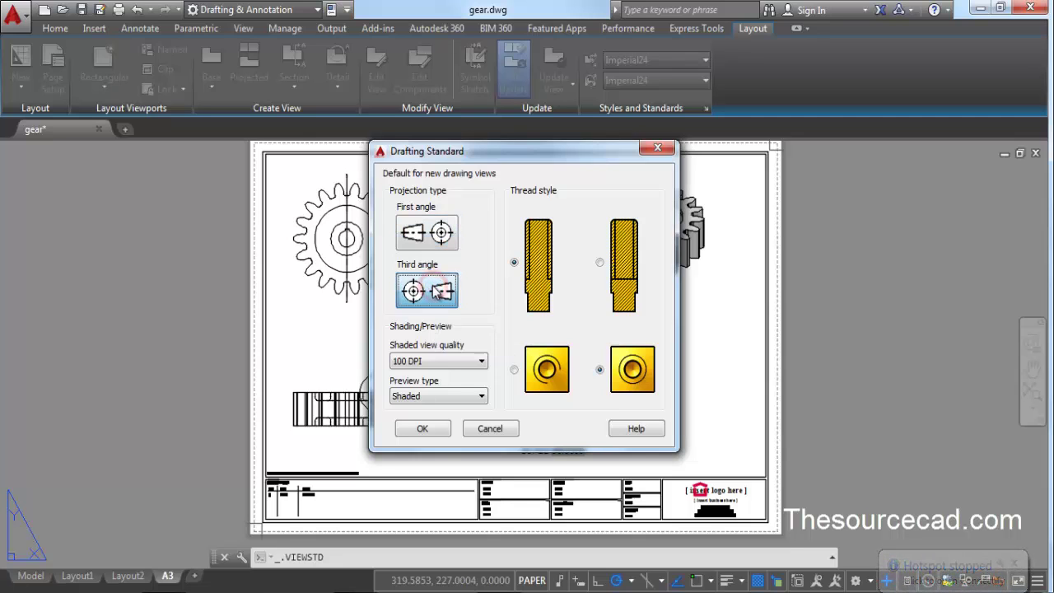
{"action": "left_click", "coordinate": [423, 429]}
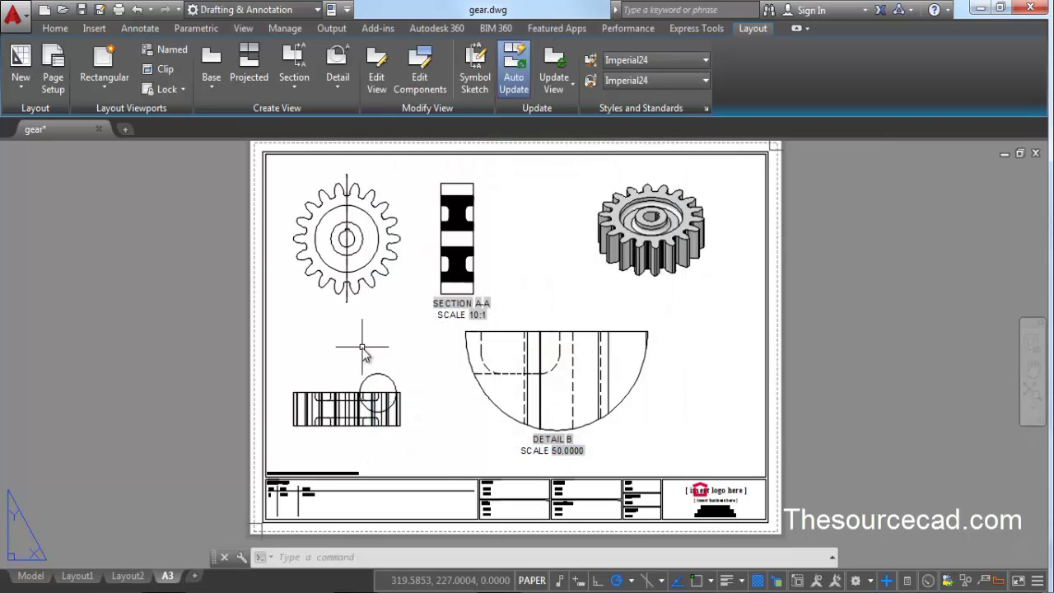
With object snap on, place a linear dimension just above the top edge of detail view B, spanning its full width.
{"action": "left_click", "coordinate": [140, 29]}
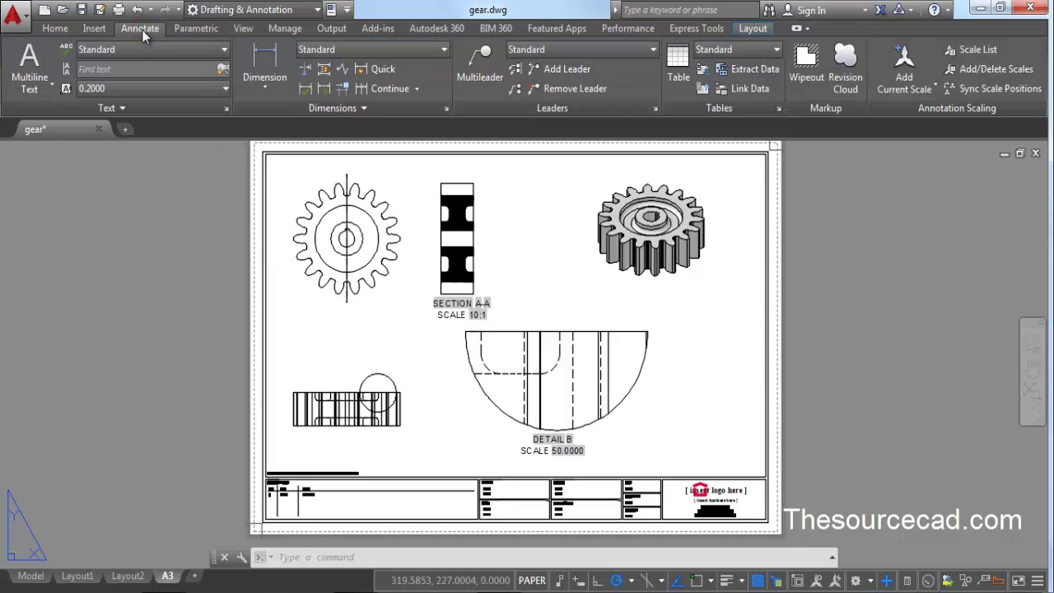
{"action": "left_click", "coordinate": [265, 82]}
{"action": "left_click", "coordinate": [275, 114]}
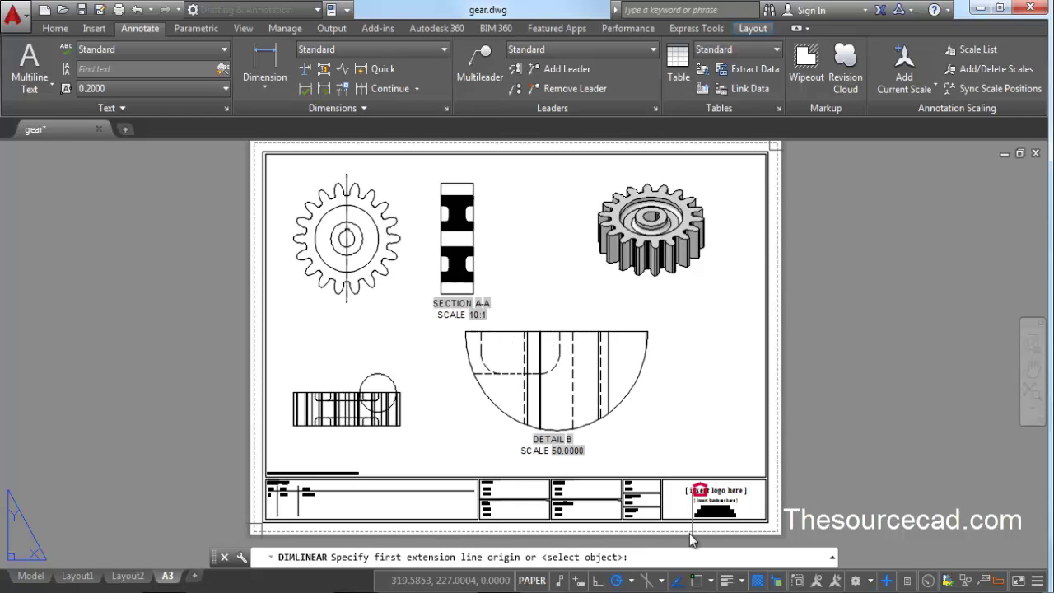
{"action": "left_click", "coordinate": [695, 583]}
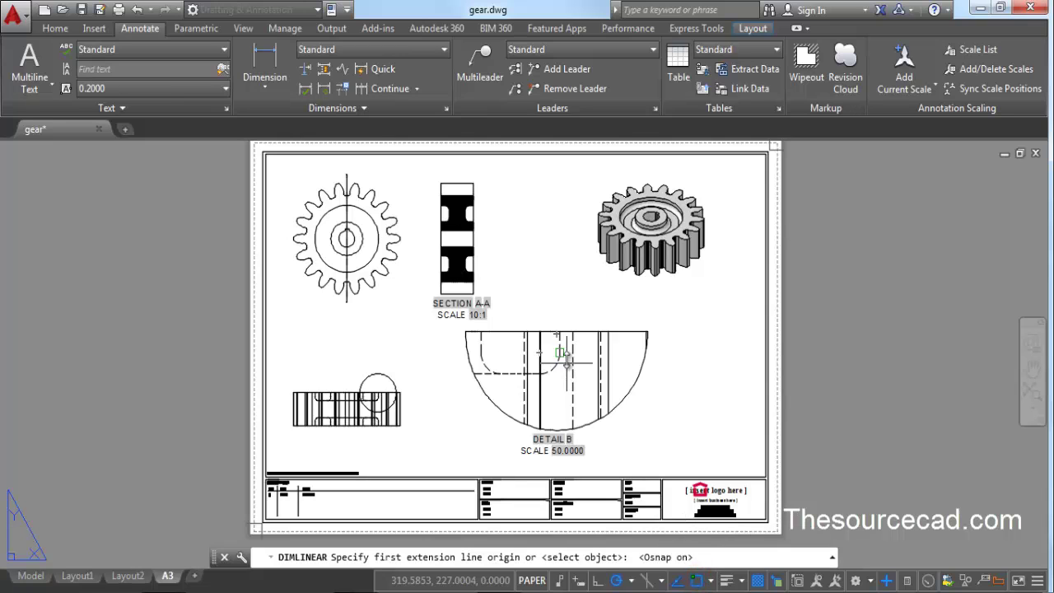
{"action": "scroll", "coordinate": [560, 340], "scroll_direction": "up", "scroll_amount": 5}
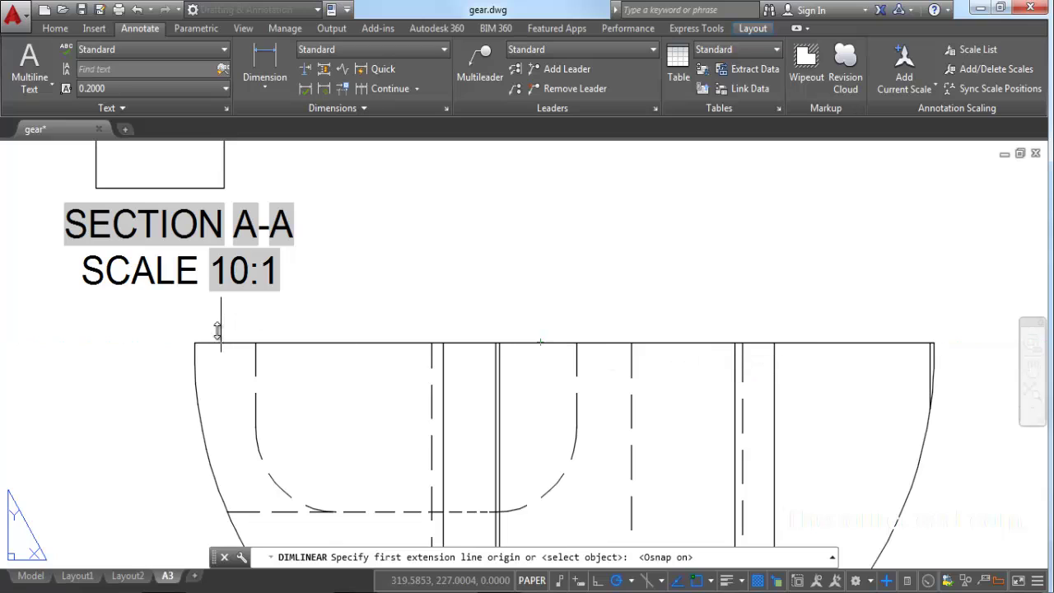
{"action": "left_click", "coordinate": [194, 344]}
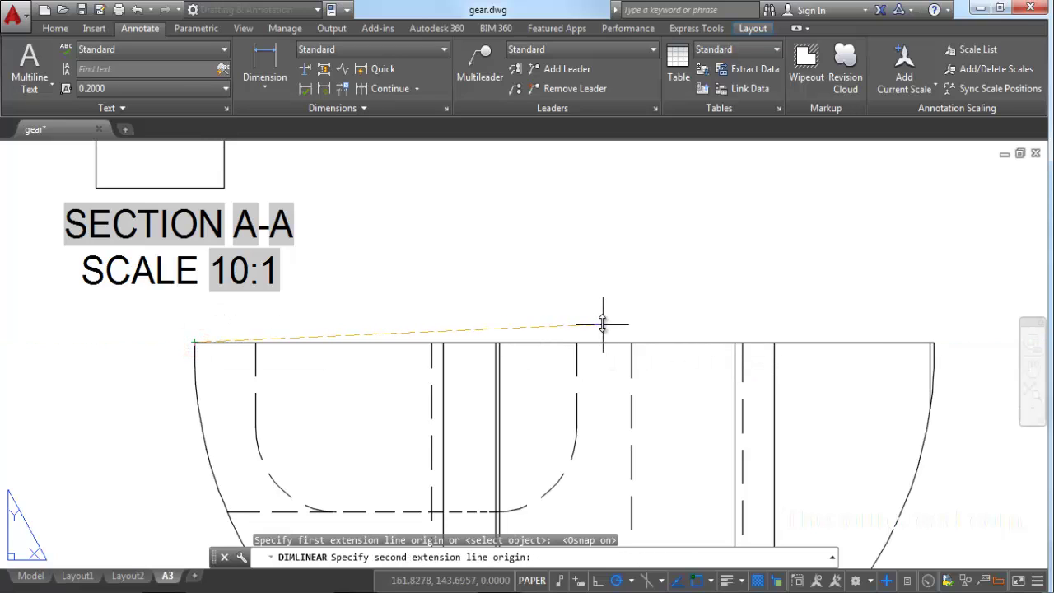
{"action": "left_click", "coordinate": [931, 342]}
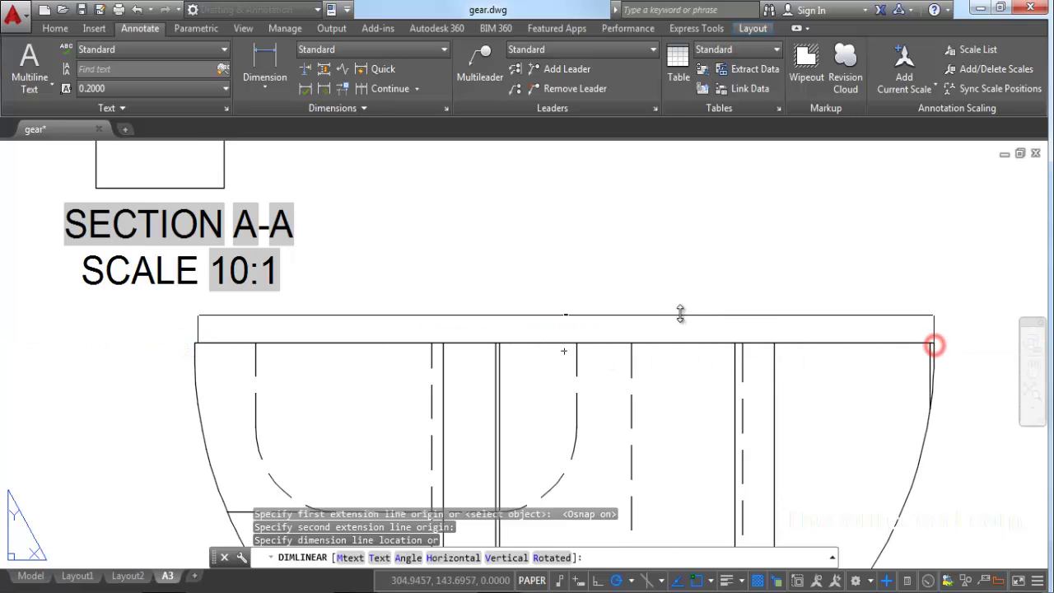
{"action": "left_click", "coordinate": [592, 320]}
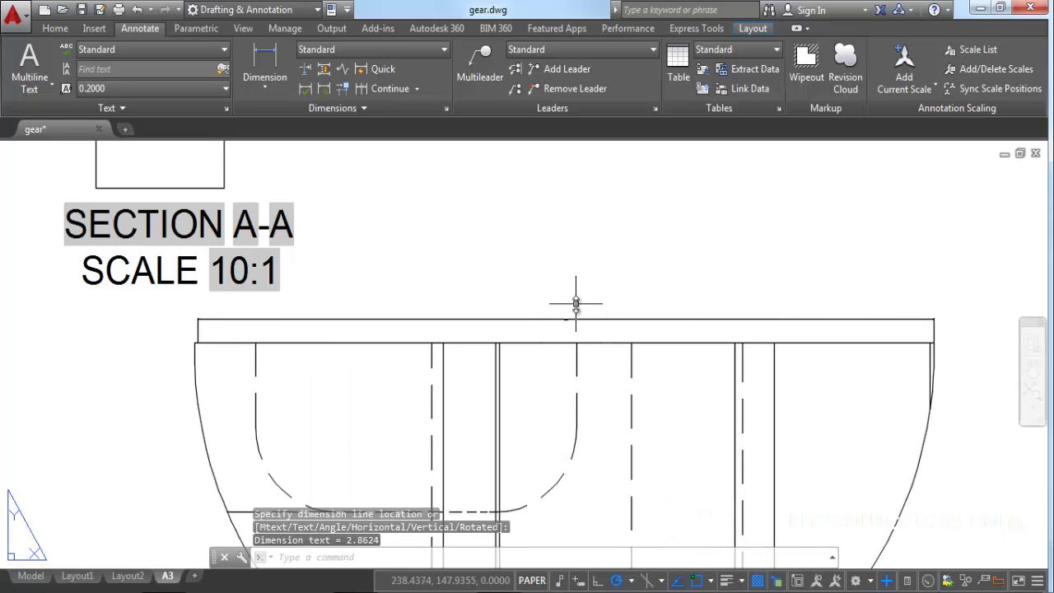
Set the overall scale for dimension features to 10 in the Standard dimension style and close the style manager.
{"action": "left_click", "coordinate": [446, 108]}
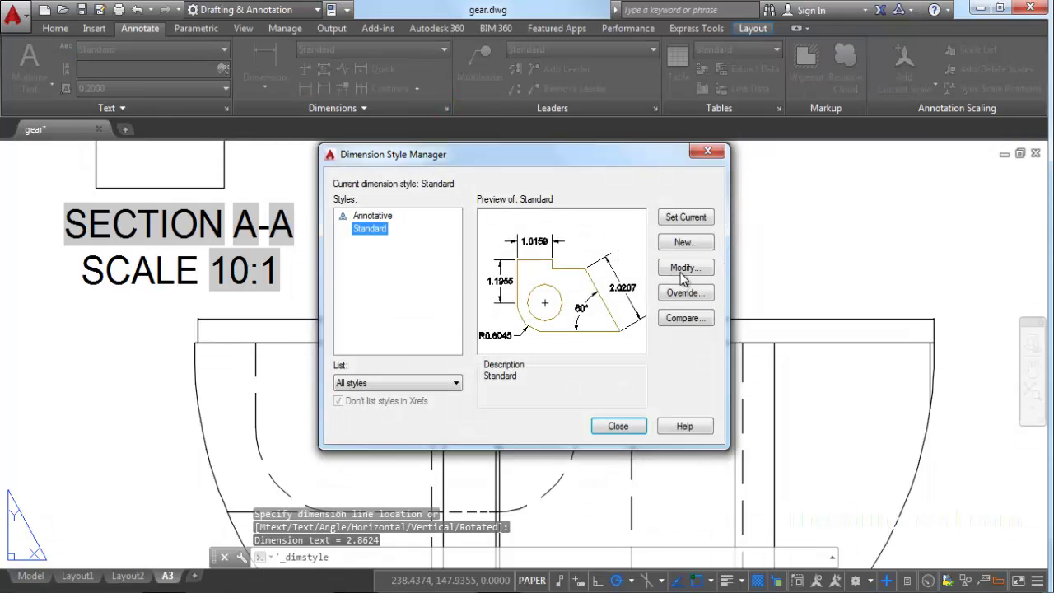
{"action": "left_click", "coordinate": [683, 269]}
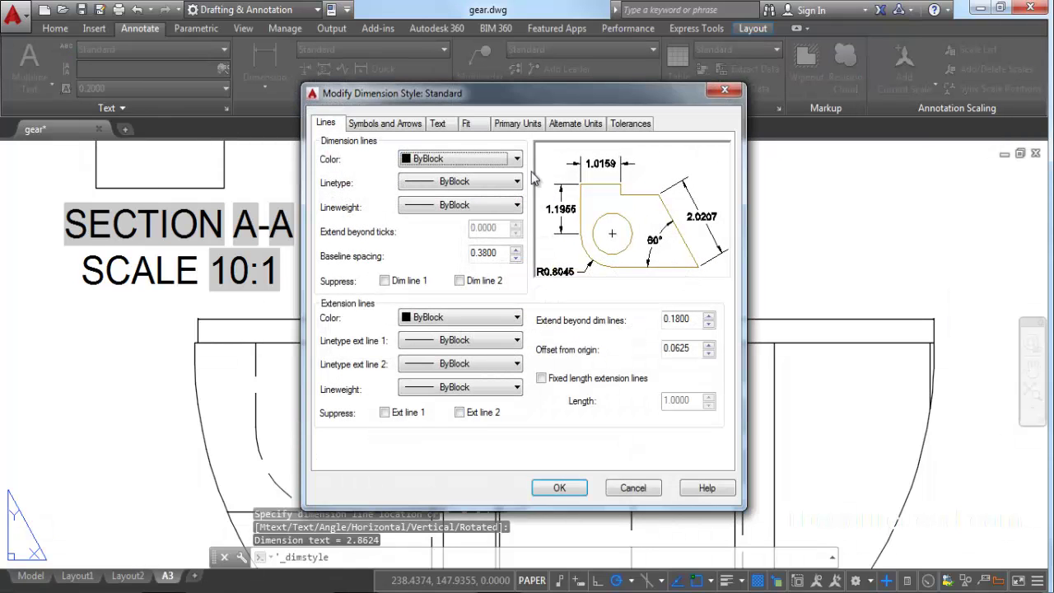
{"action": "left_click", "coordinate": [467, 124]}
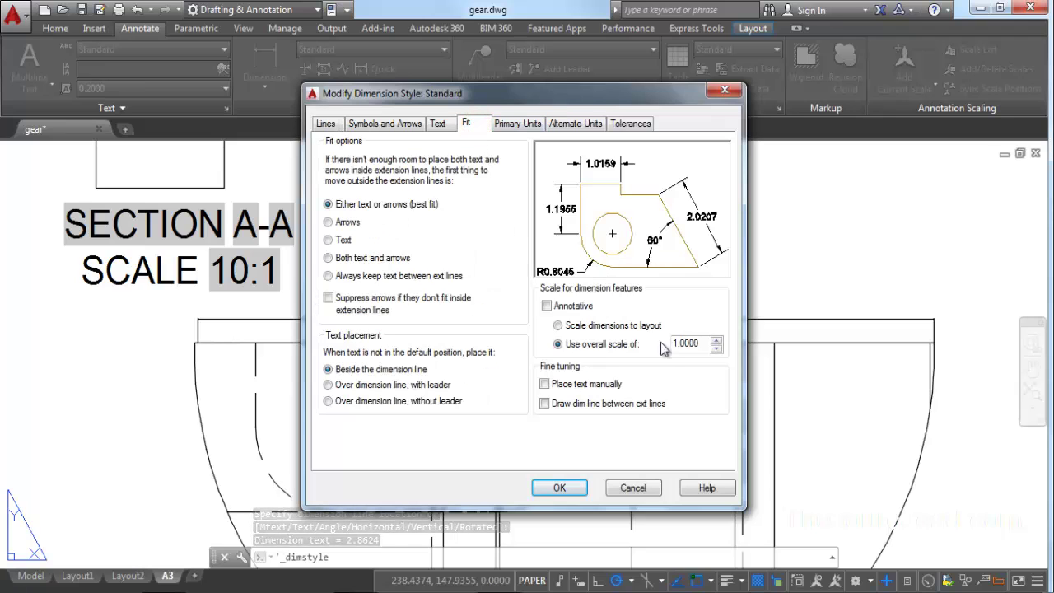
{"action": "left_click_drag", "start_coordinate": [711, 343], "coordinate": [672, 346]}
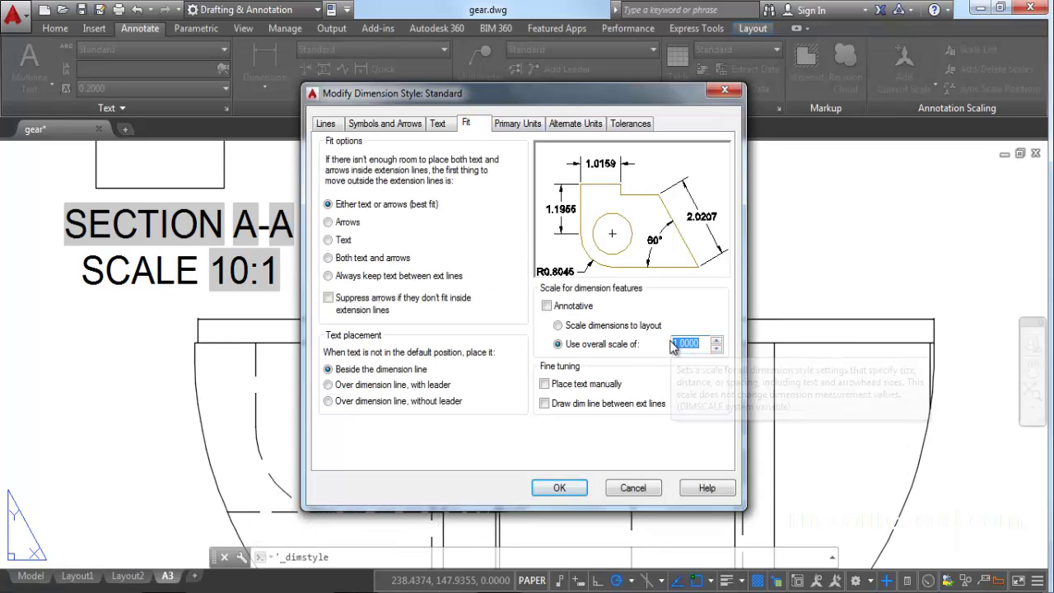
{"action": "type", "text": "10.0000"}
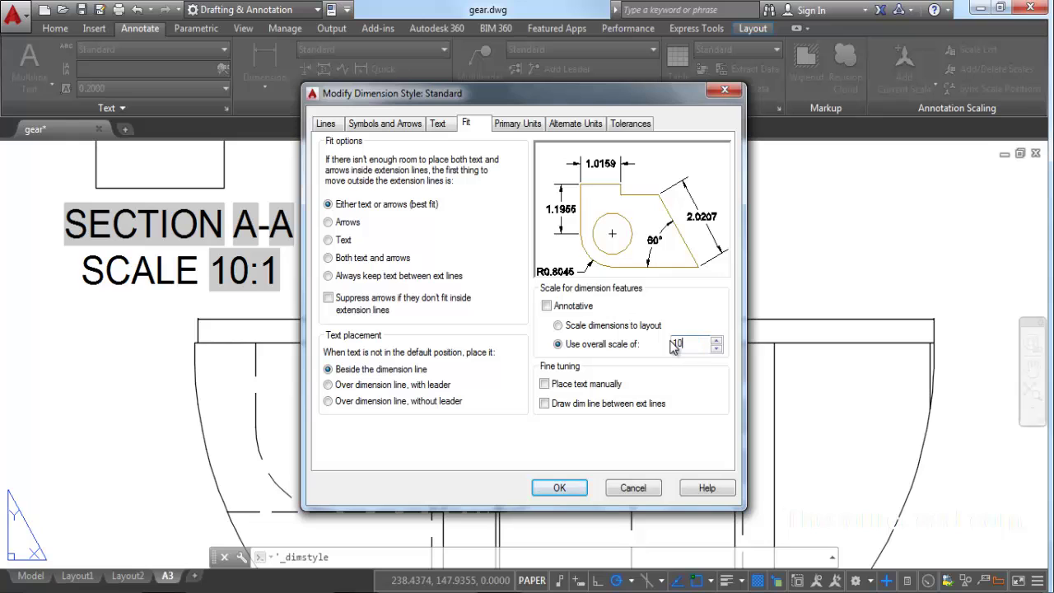
{"action": "left_click", "coordinate": [558, 486]}
{"action": "left_click", "coordinate": [598, 426]}
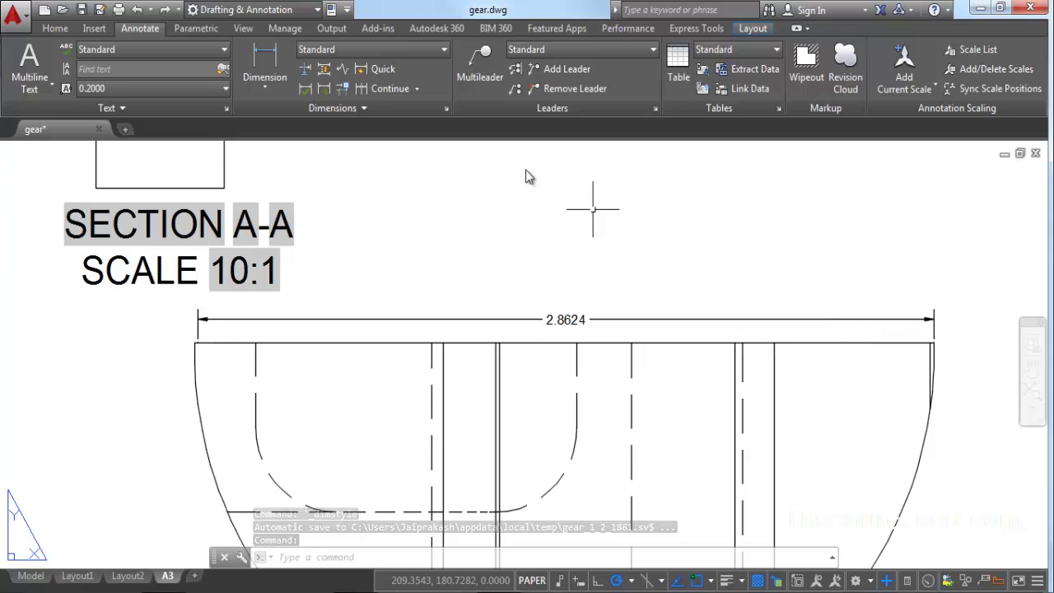
Modify the Standard dimension style to use an overall scale of 15 for dimension features and close the style manager.
{"action": "left_click", "coordinate": [446, 109]}
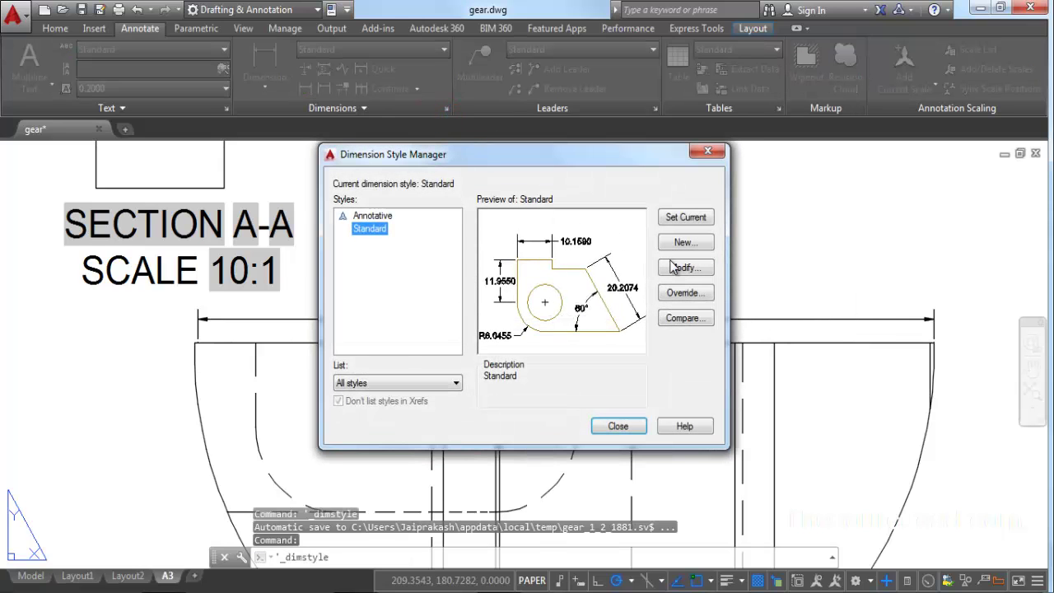
{"action": "left_click", "coordinate": [675, 267]}
{"action": "double_click", "coordinate": [711, 341]}
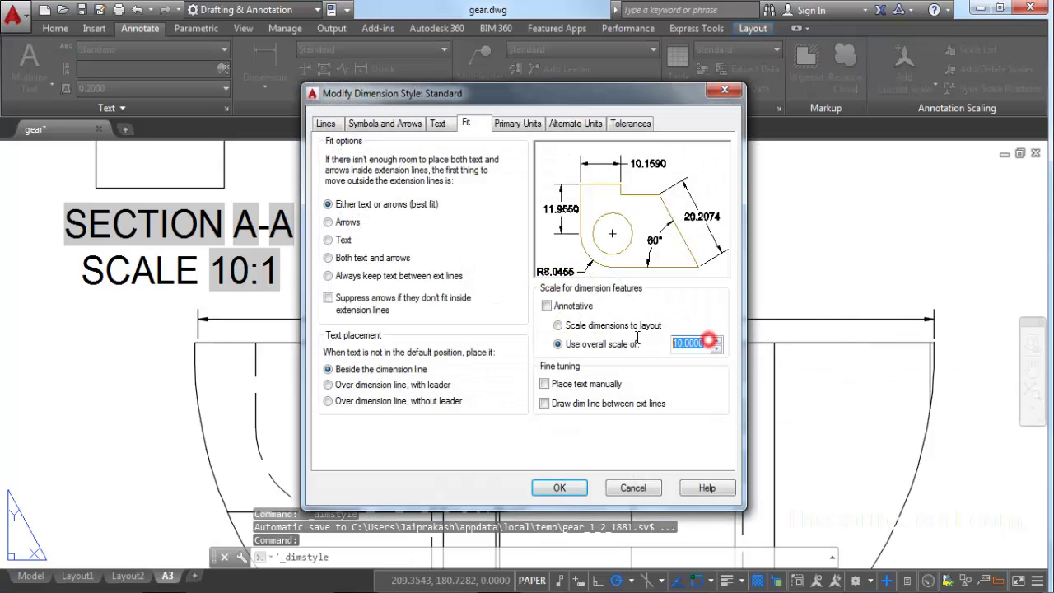
{"action": "type", "text": "15"}
{"action": "key", "text": "Tab"}
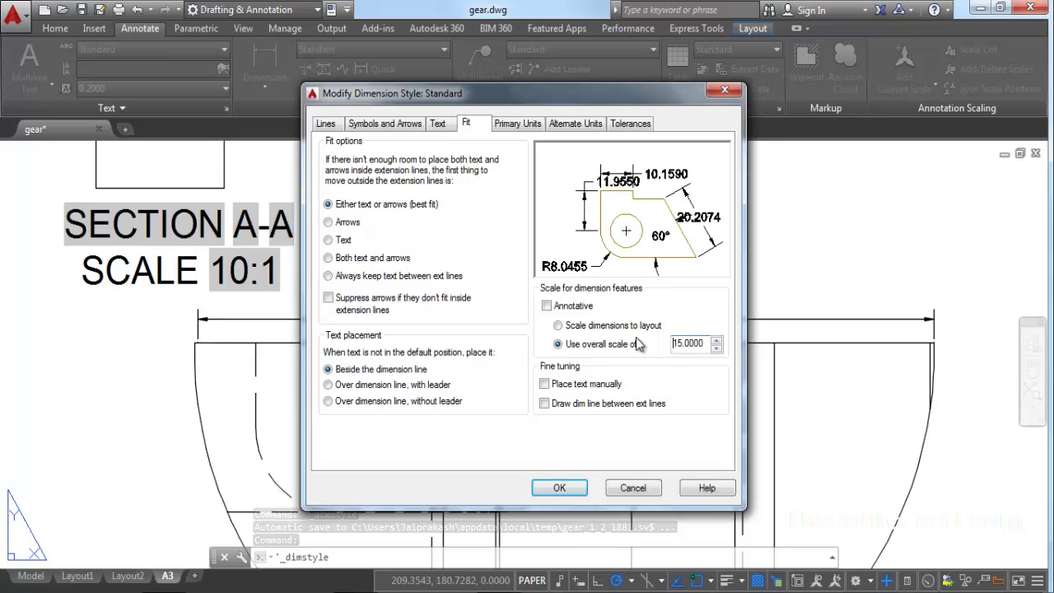
{"action": "left_click", "coordinate": [558, 488]}
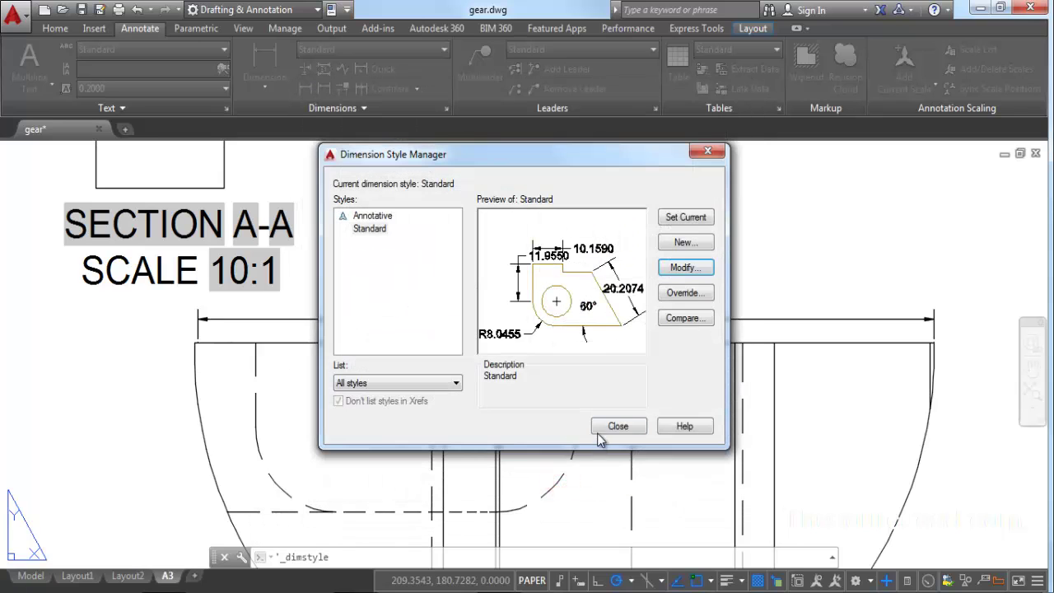
{"action": "left_click", "coordinate": [609, 426]}
Add a radius dimension to the curved boundary of detail view B, placing its text outside the arc, and show the whole sheet.
{"action": "scroll", "coordinate": [835, 306], "scroll_direction": "down", "scroll_amount": 8}
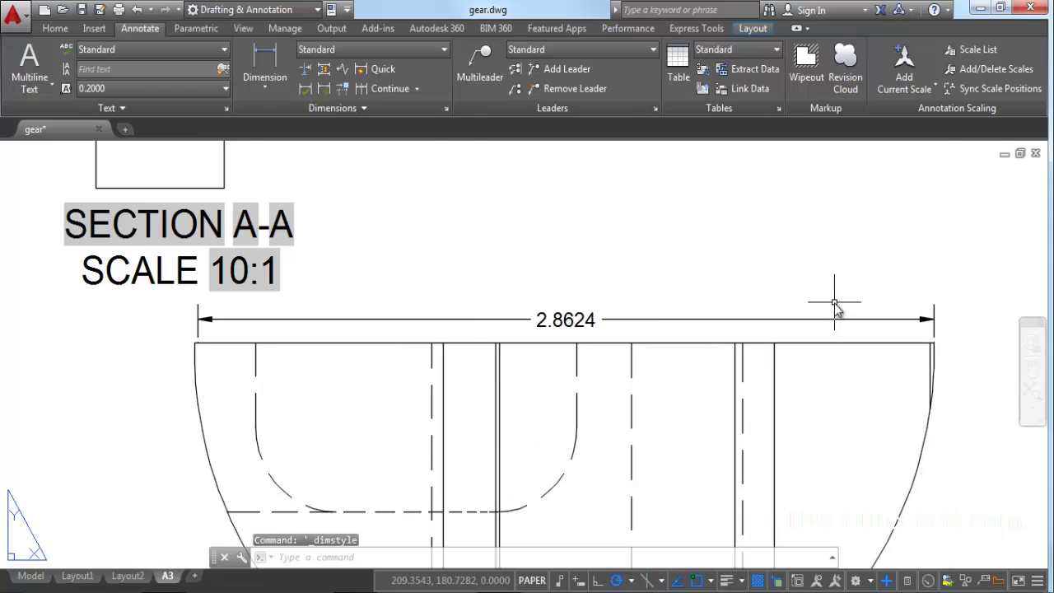
{"action": "scroll", "coordinate": [870, 318], "scroll_direction": "up", "scroll_amount": 6}
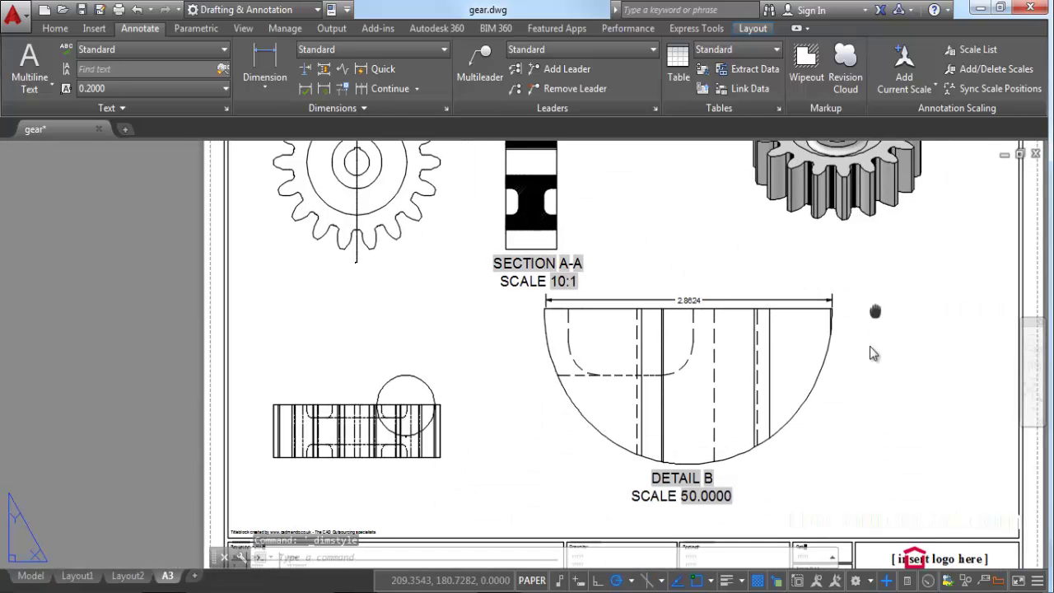
{"action": "middle_click_drag", "start_coordinate": [875, 308], "coordinate": [865, 375]}
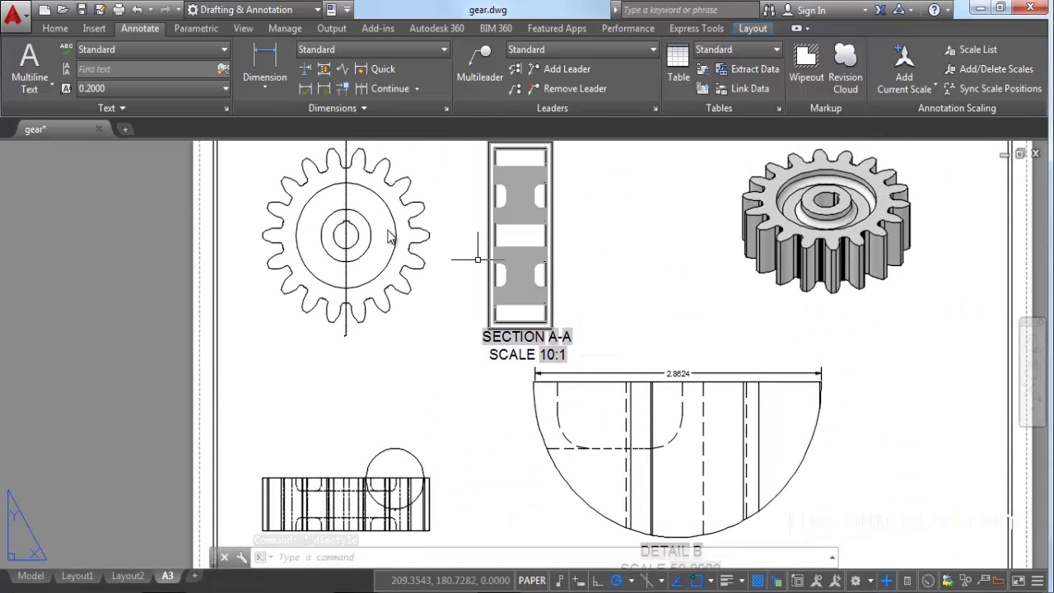
{"action": "left_click", "coordinate": [265, 83]}
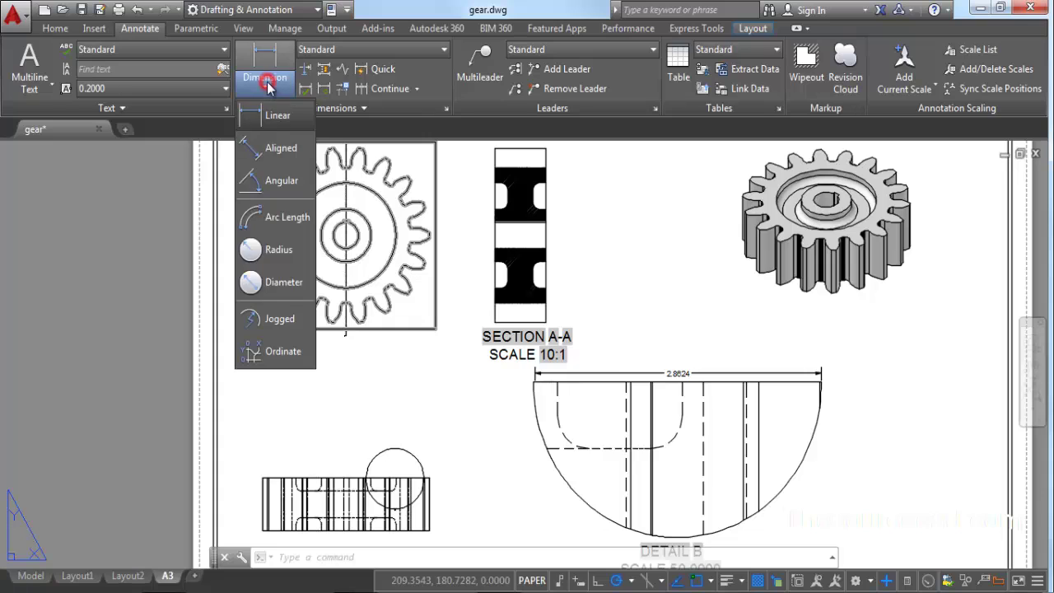
{"action": "left_click", "coordinate": [279, 248]}
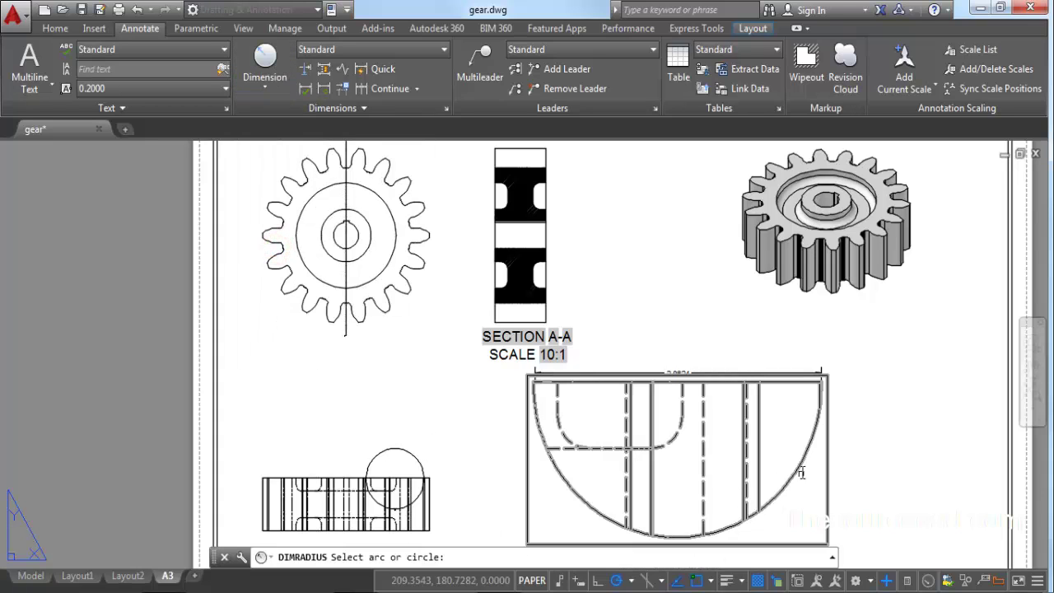
{"action": "left_click", "coordinate": [808, 446]}
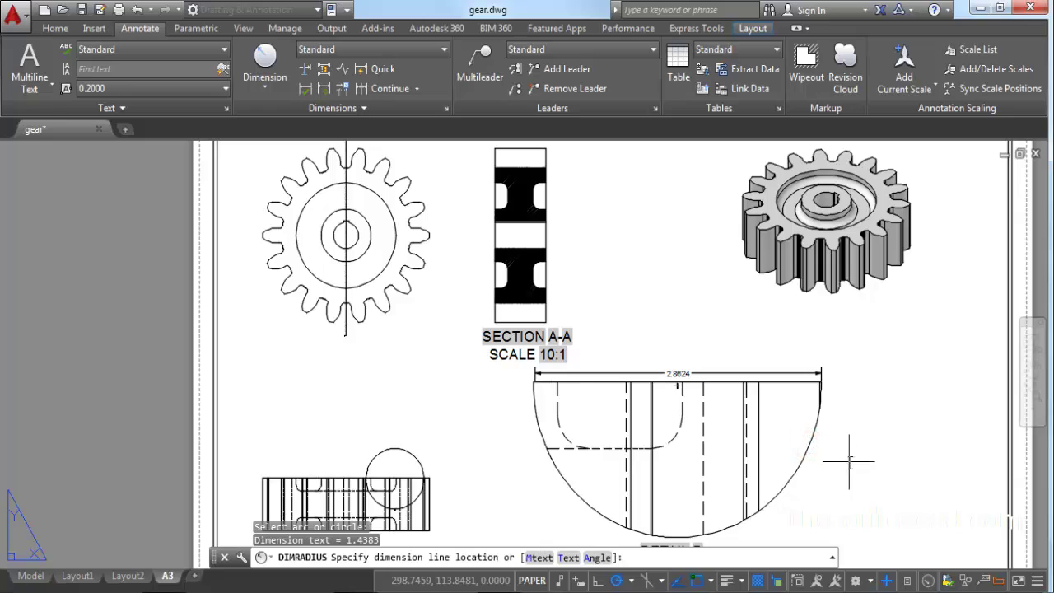
{"action": "left_click", "coordinate": [849, 471]}
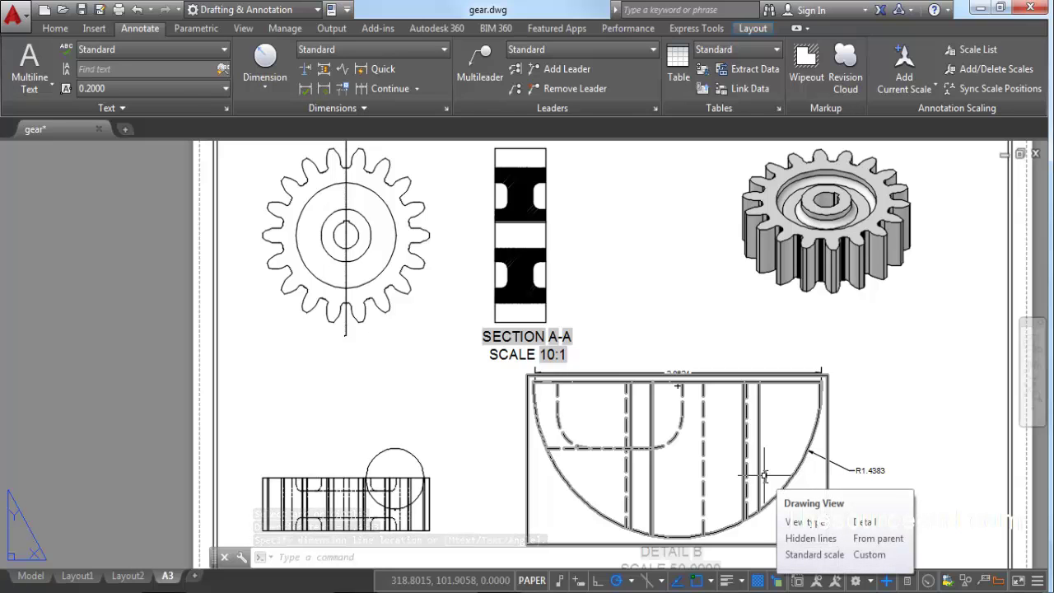
{"action": "middle_click_drag", "start_coordinate": [505, 454], "coordinate": [500, 399]}
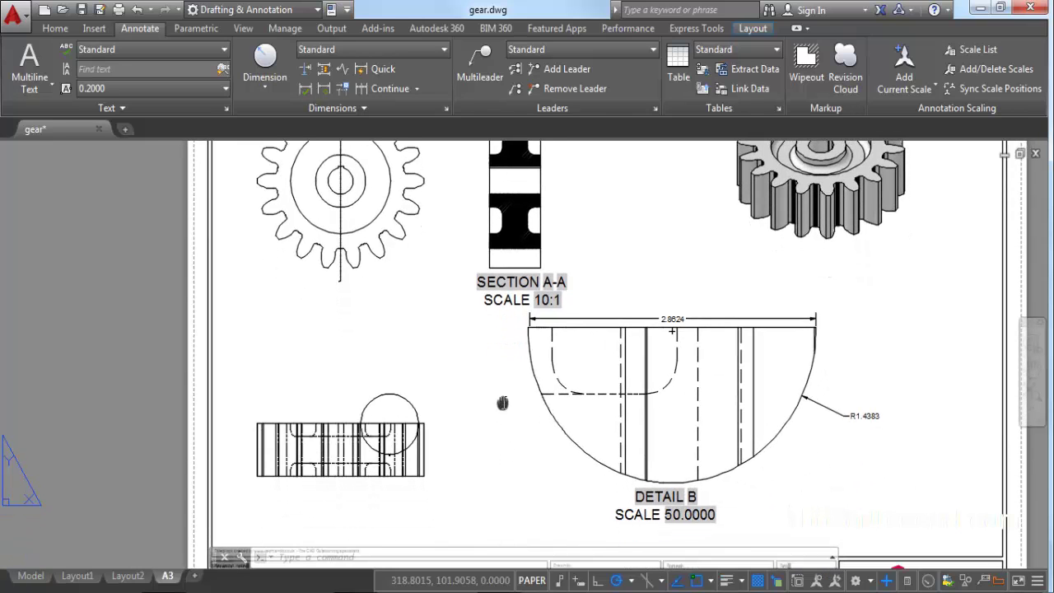
{"action": "middle_click", "coordinate": [644, 298]}
{"action": "middle_click", "coordinate": [644, 298]}
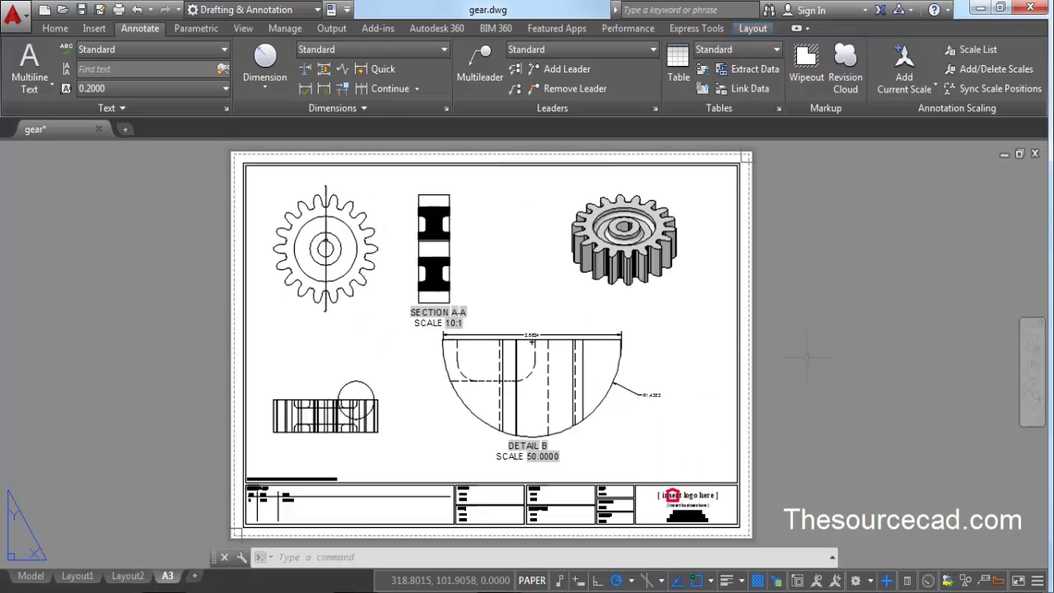